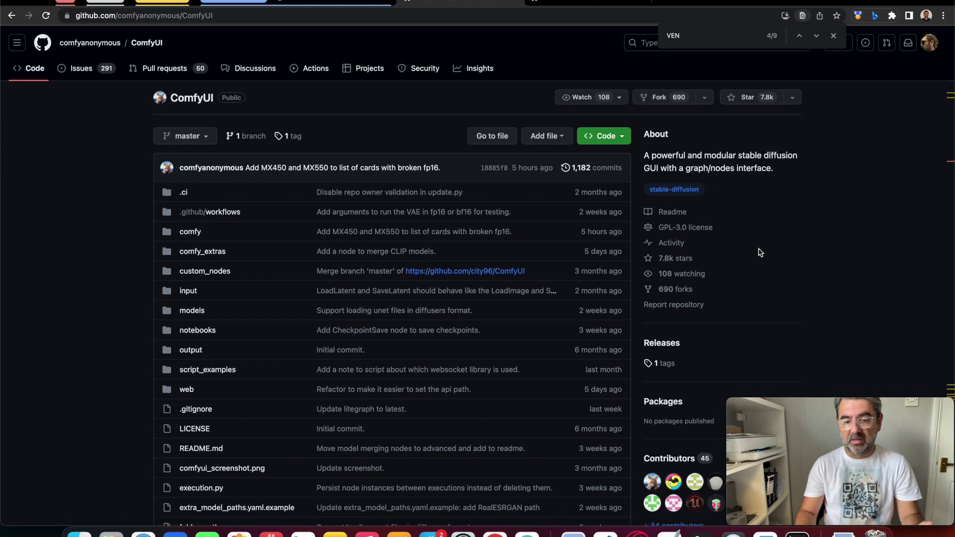
Scroll down the ComfyUI repository page to the README and its node-graph screenshot
{"action": "scroll", "coordinate": [565, 337], "scroll_direction": "down", "scroll_amount": 10}
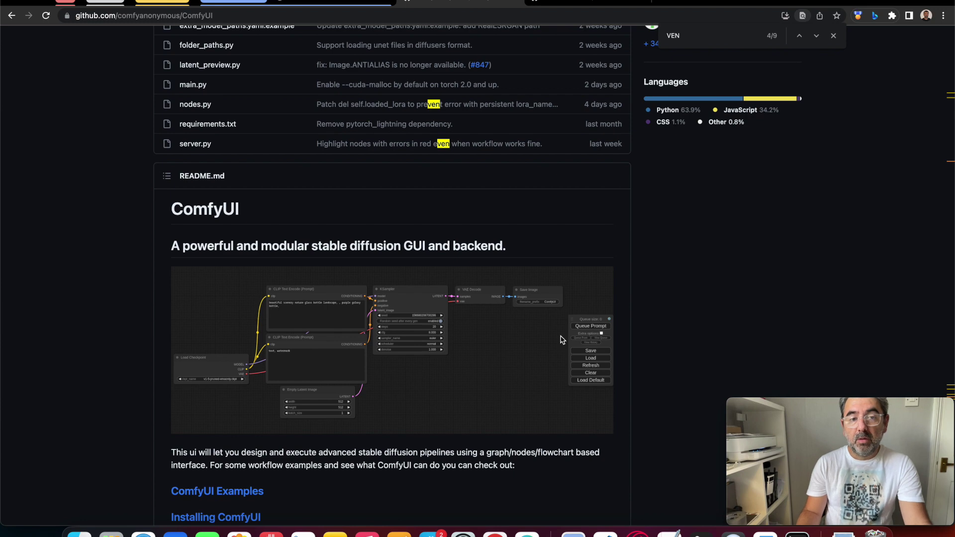
Scroll back to the top of the ComfyUI repo page and copy its URL from the address bar
{"action": "scroll", "coordinate": [495, 384], "scroll_direction": "down", "scroll_amount": 5}
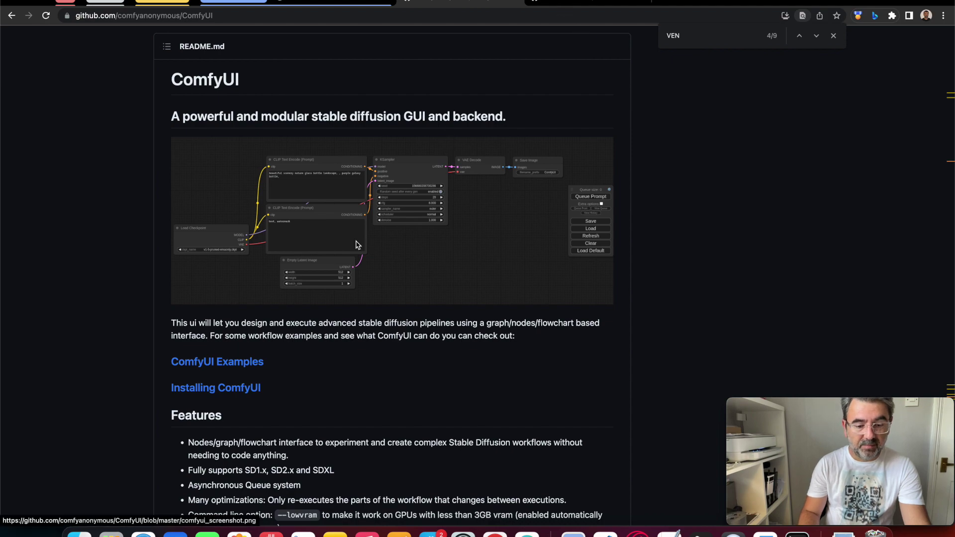
{"action": "scroll", "coordinate": [298, 299], "scroll_direction": "up", "scroll_amount": 10}
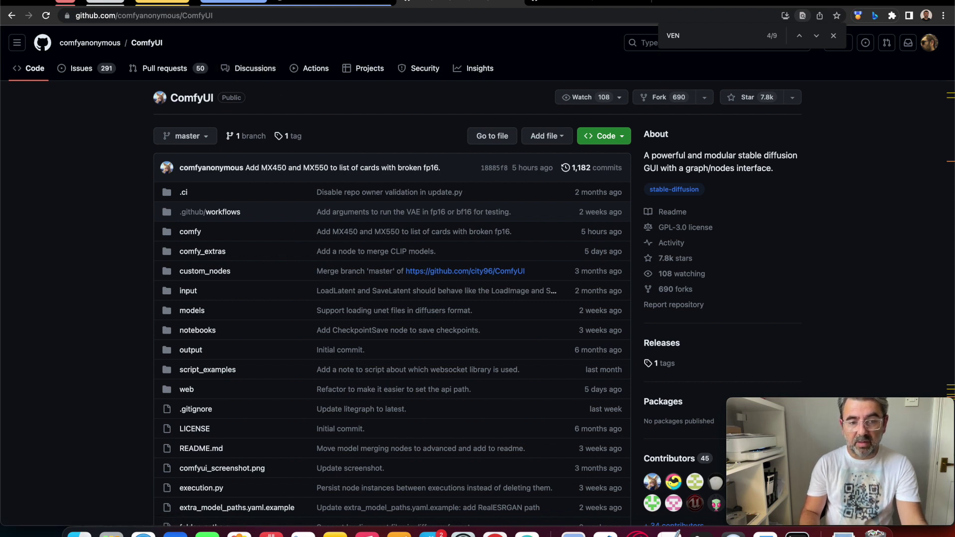
{"action": "left_click", "coordinate": [205, 15]}
{"action": "key", "text": "super+c"}
{"action": "right_click", "coordinate": [204, 17]}
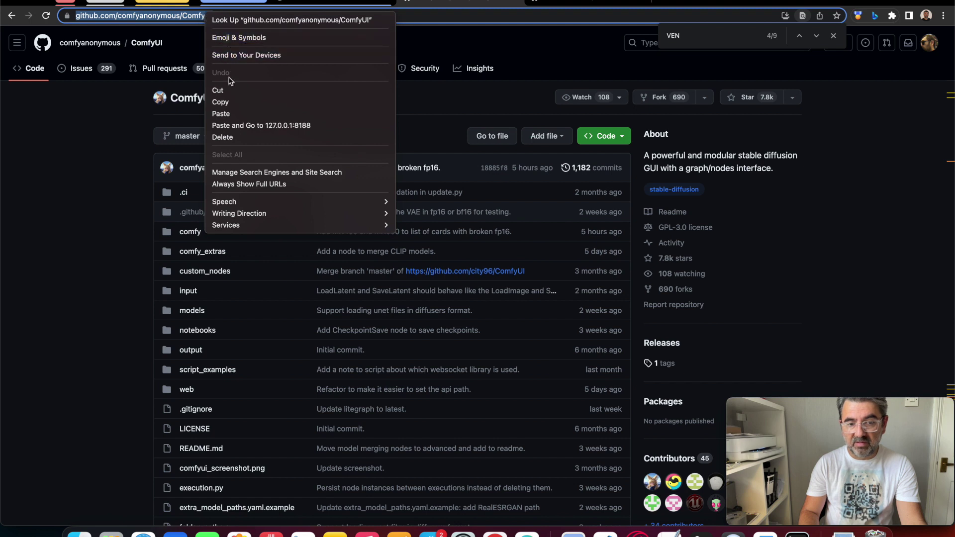
{"action": "left_click", "coordinate": [220, 102]}
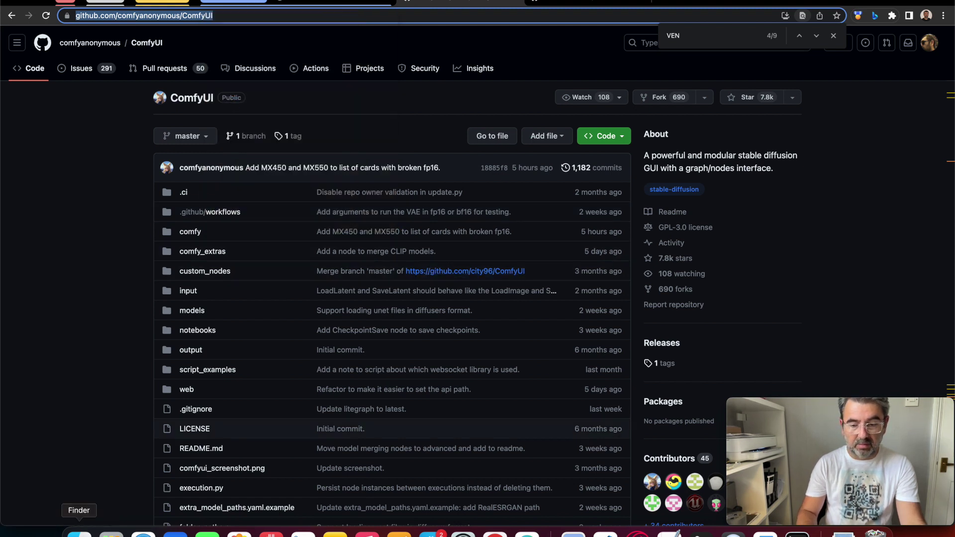
{"action": "left_click", "coordinate": [79, 533]}
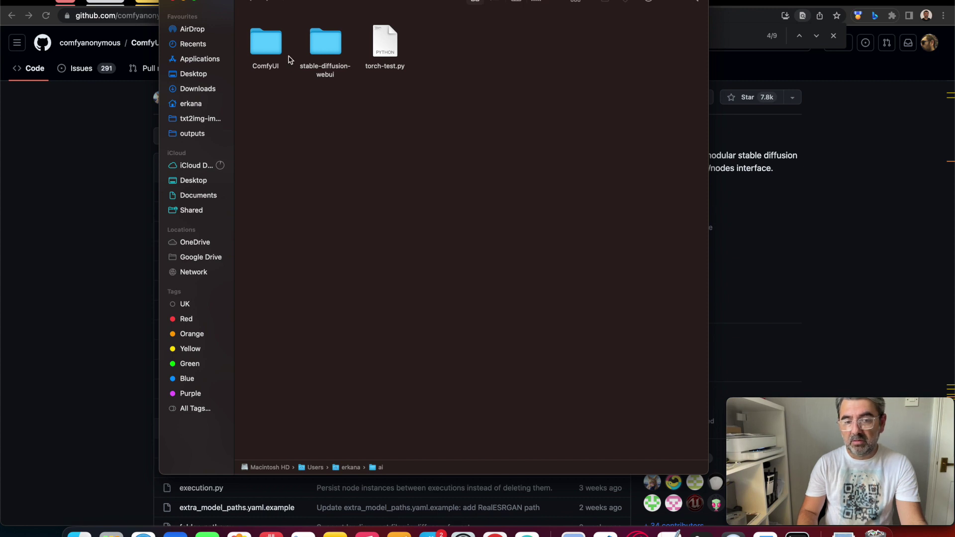
Rename the ComfyUI folder in the ai folder to ComfyUI-old
{"action": "left_click", "coordinate": [273, 54]}
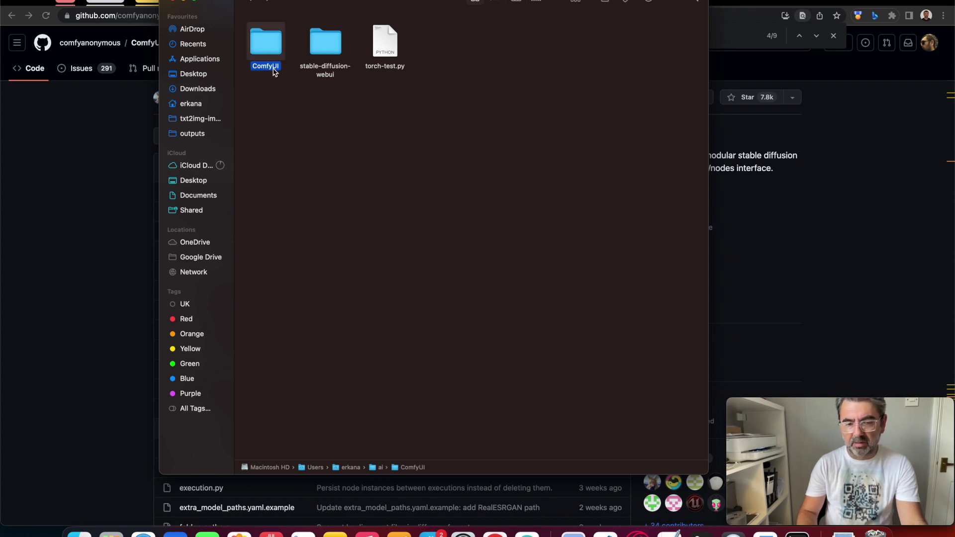
{"action": "key", "text": "Return"}
{"action": "key", "text": "Right"}
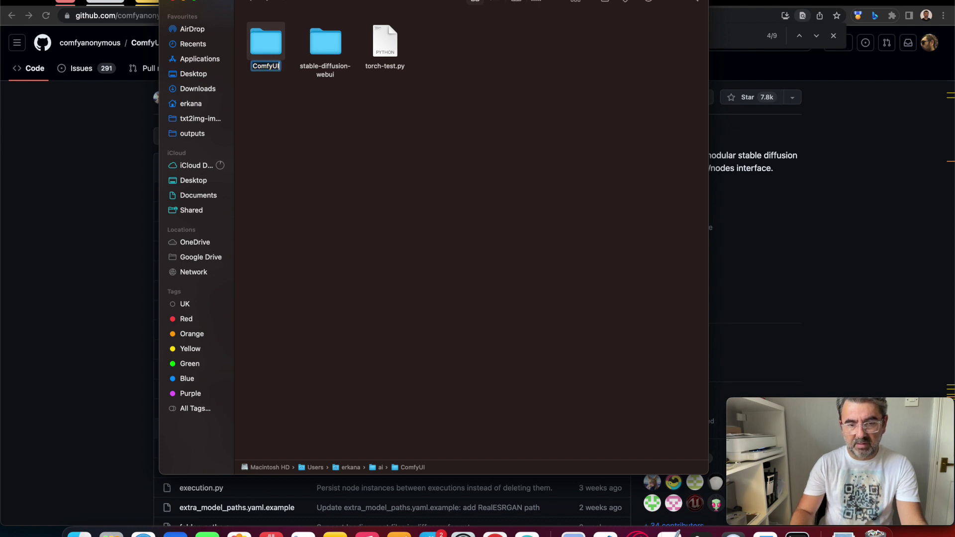
{"action": "type", "text": "-old"}
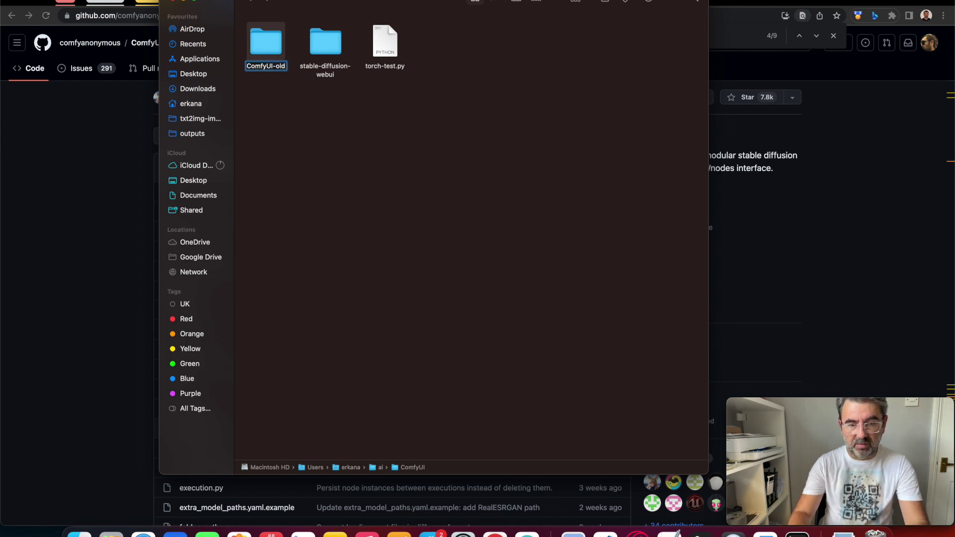
{"action": "key", "text": "Return"}
{"action": "left_click", "coordinate": [386, 42]}
{"action": "left_click", "coordinate": [277, 54]}
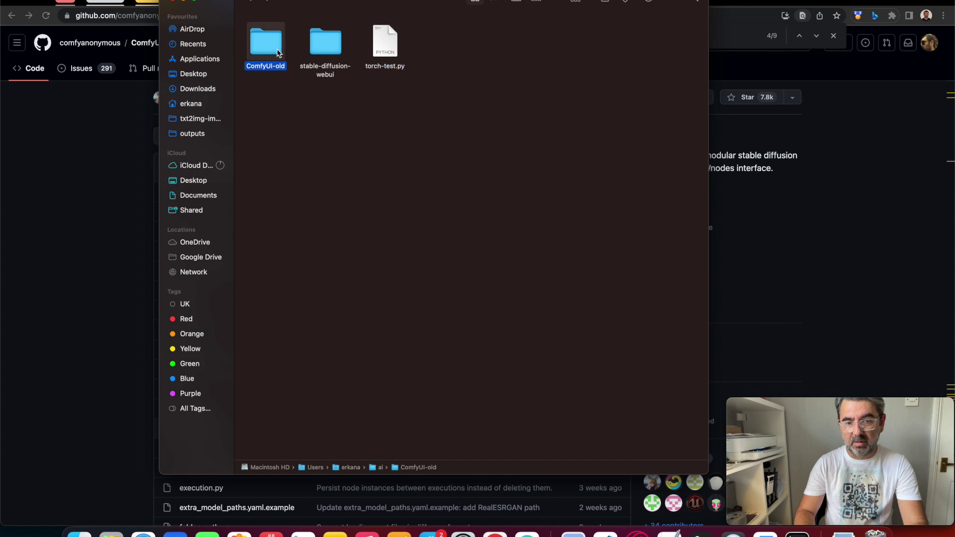
{"action": "left_click", "coordinate": [408, 147]}
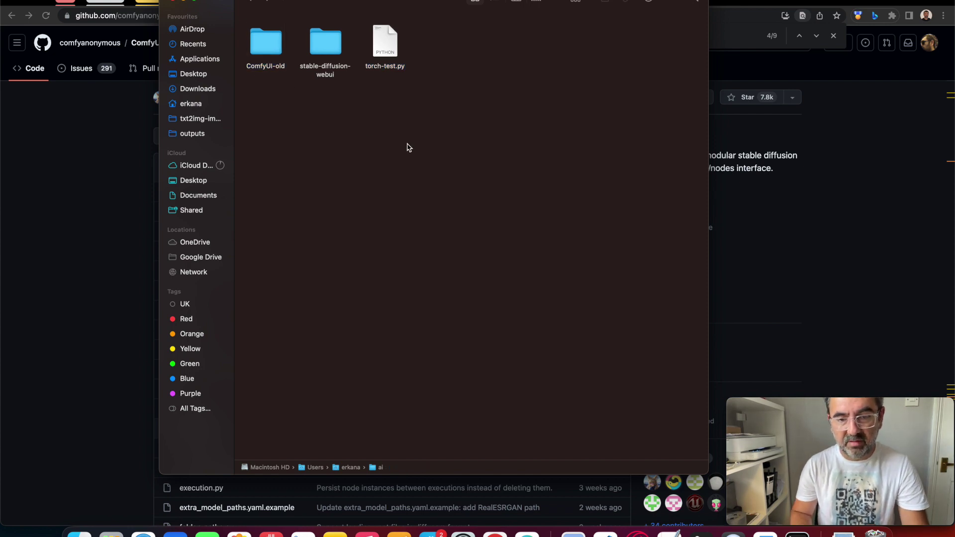
{"action": "left_click", "coordinate": [797, 534]}
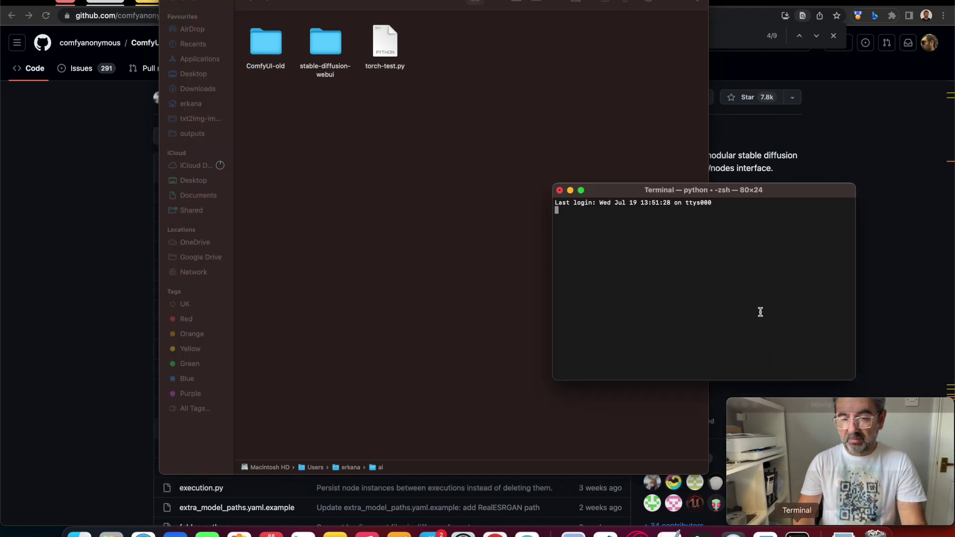
Change into the ai folder with cd ai and git clone the copied ComfyUI repository URL
{"action": "left_click_drag", "start_coordinate": [662, 188], "coordinate": [578, 110]}
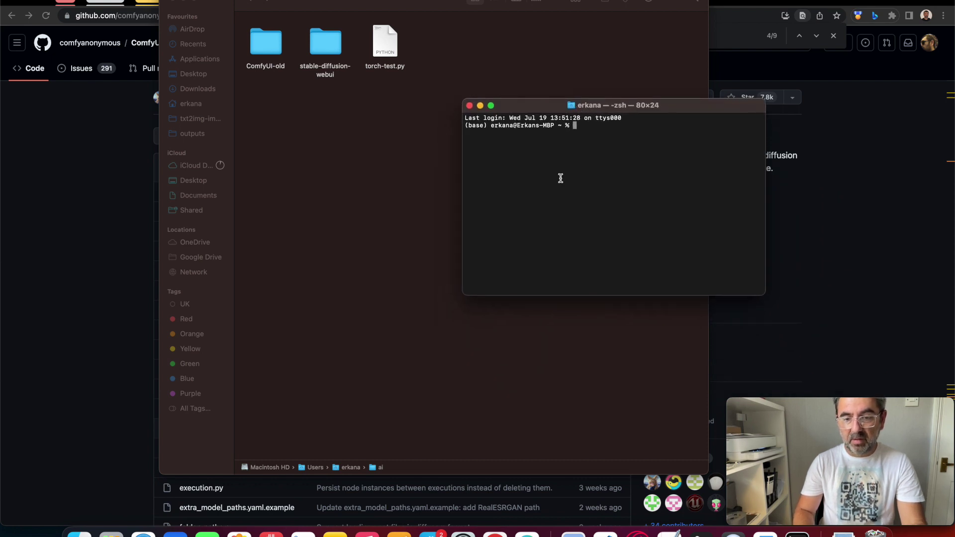
{"action": "type", "text": "cd "}
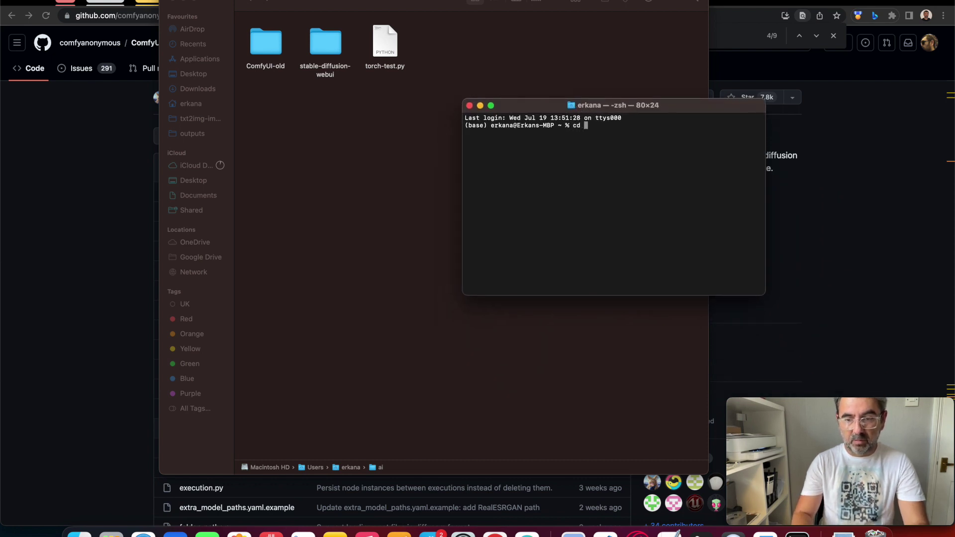
{"action": "type", "text": "ai"}
{"action": "key", "text": "Return"}
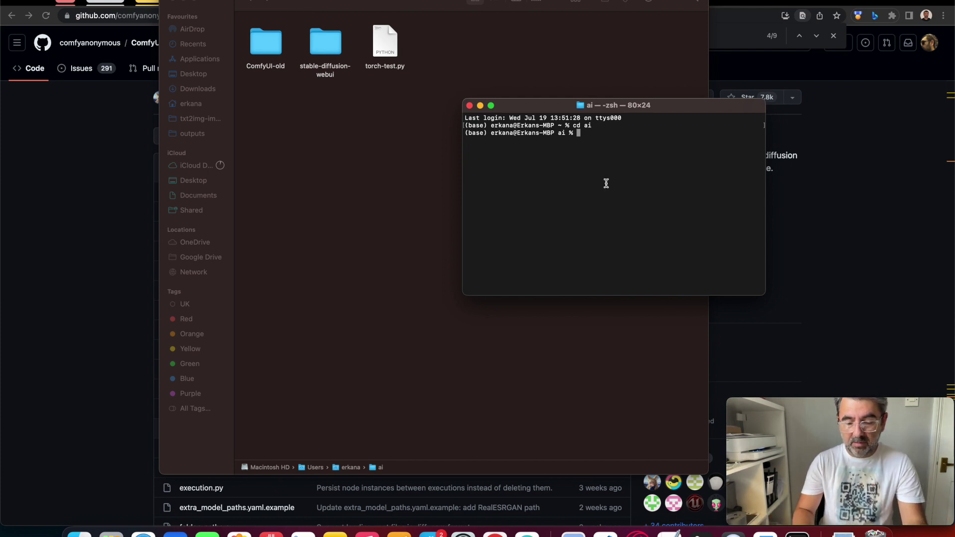
{"action": "type", "text": "git "}
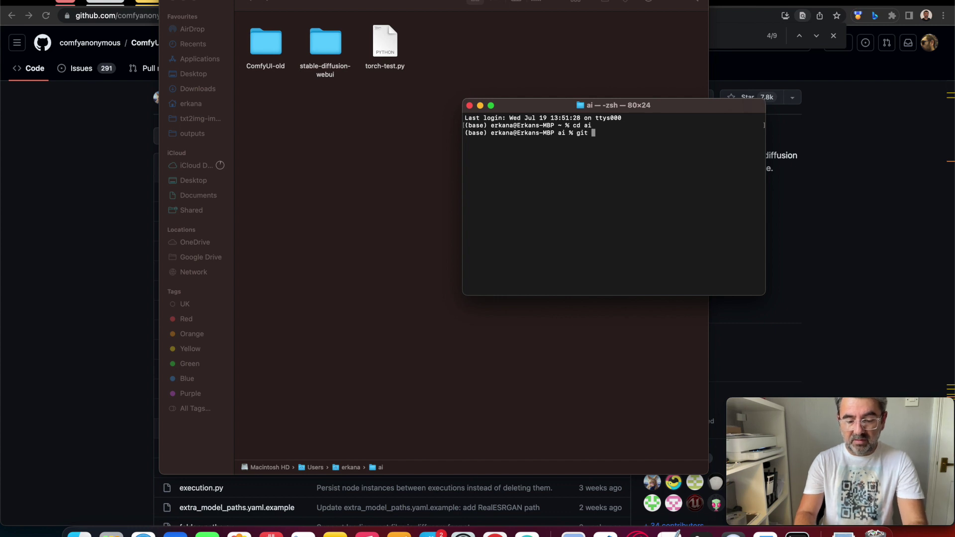
{"action": "type", "text": "clone"}
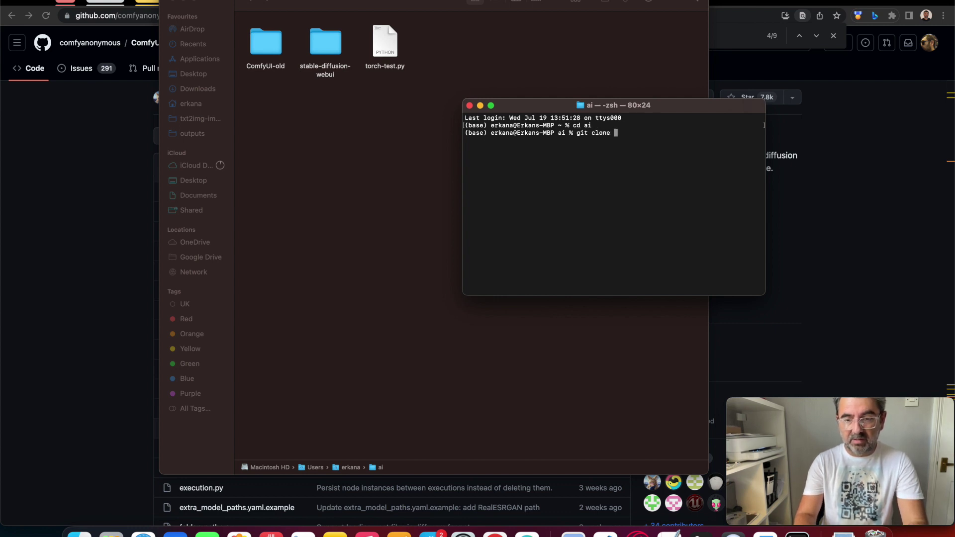
{"action": "key", "text": "super+v"}
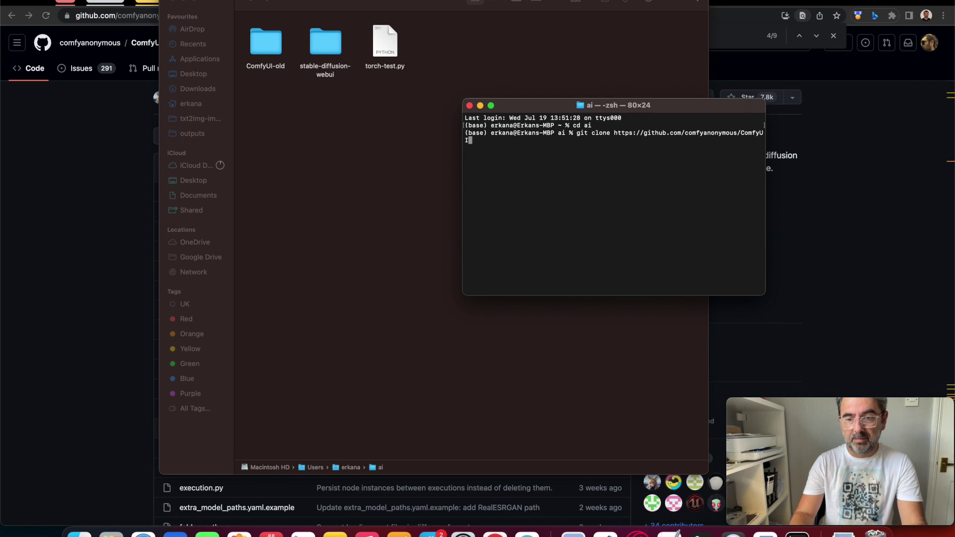
{"action": "key", "text": "Return"}
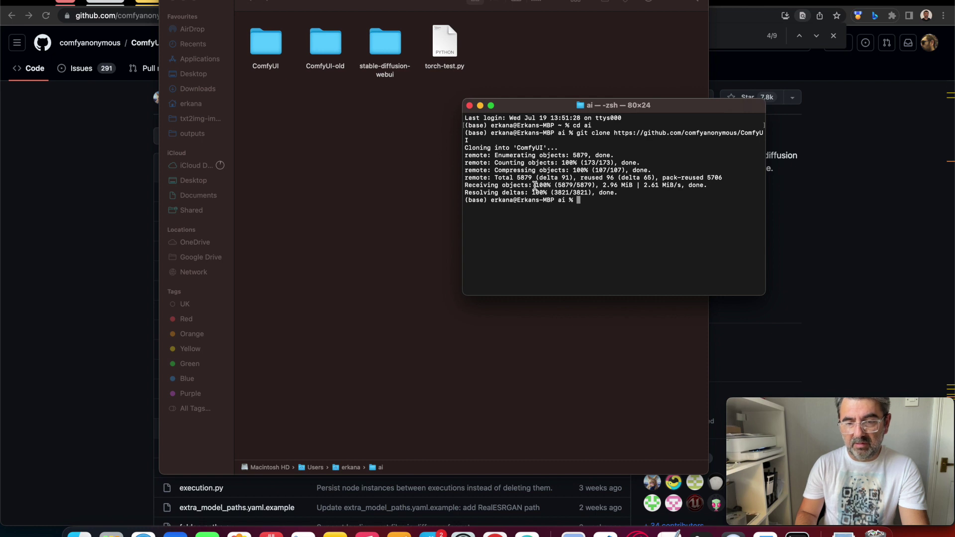
{"action": "left_click", "coordinate": [412, 170]}
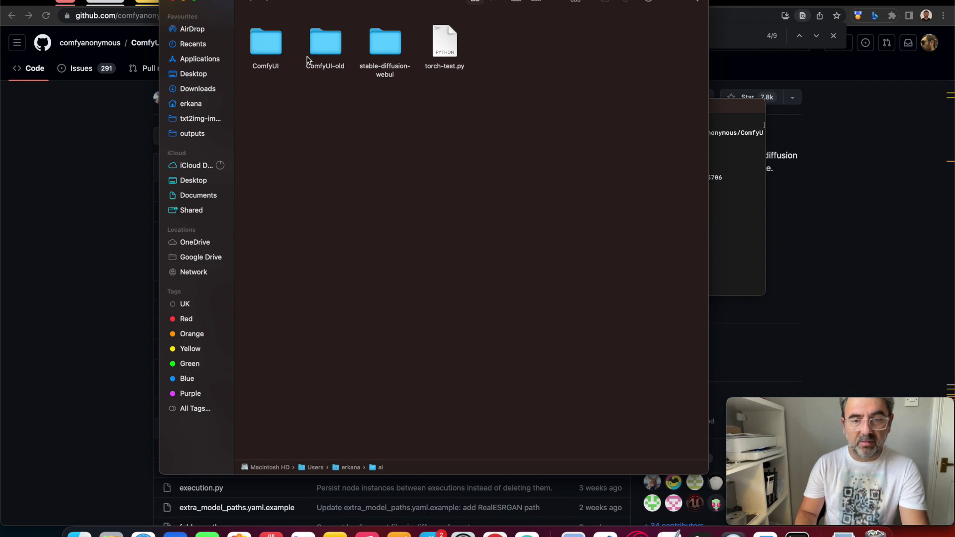
Open the freshly cloned ComfyUI folder and sort its items by Kind
{"action": "left_click", "coordinate": [263, 51]}
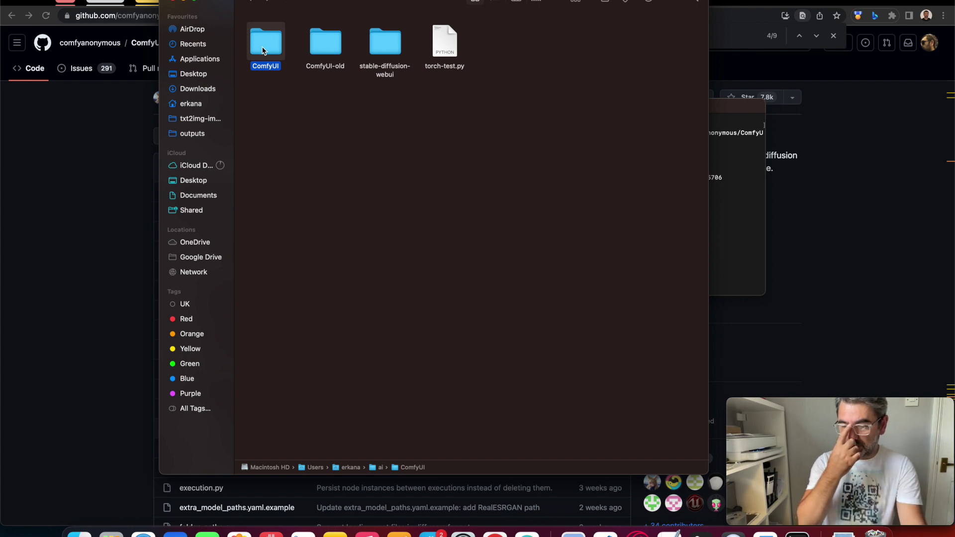
{"action": "double_click", "coordinate": [262, 51]}
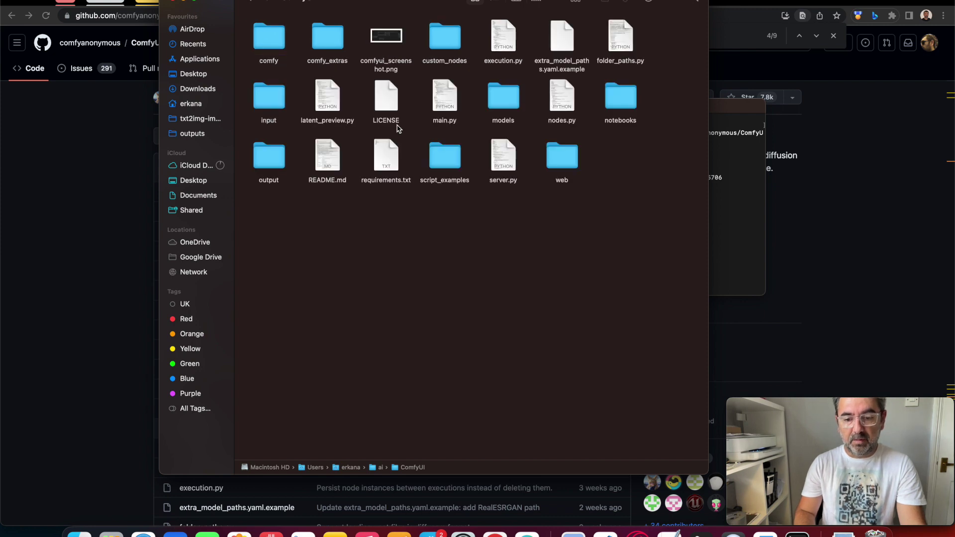
{"action": "right_click", "coordinate": [504, 243]}
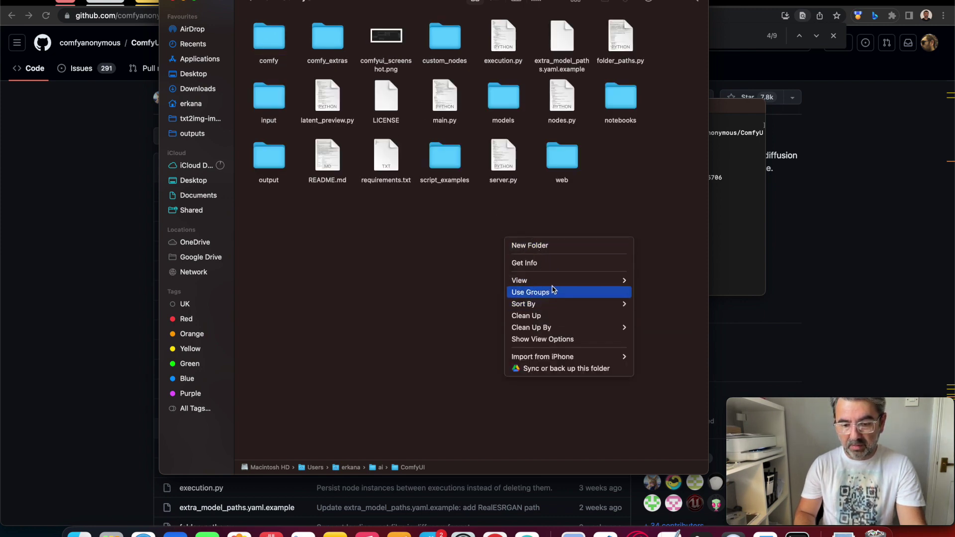
{"action": "mouse_move", "coordinate": [553, 309]}
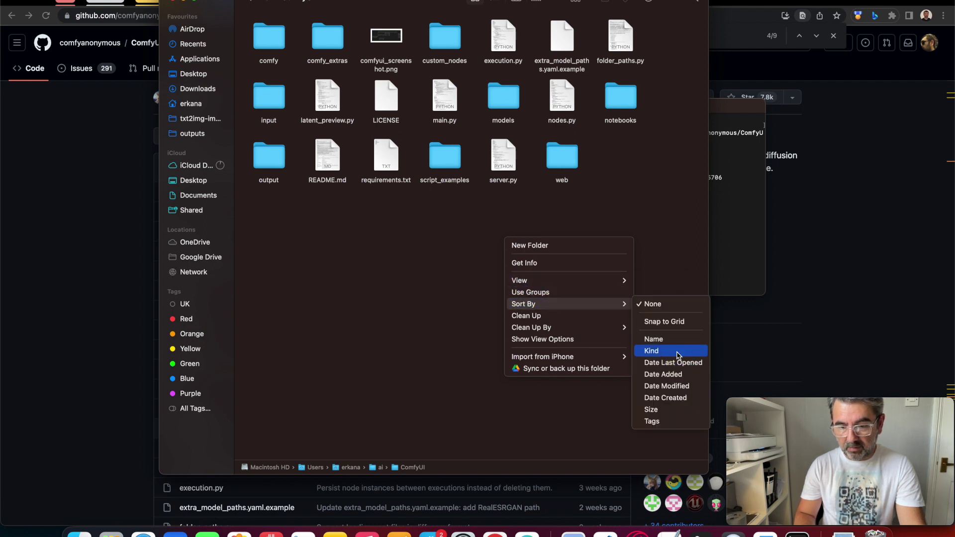
{"action": "left_click", "coordinate": [674, 350]}
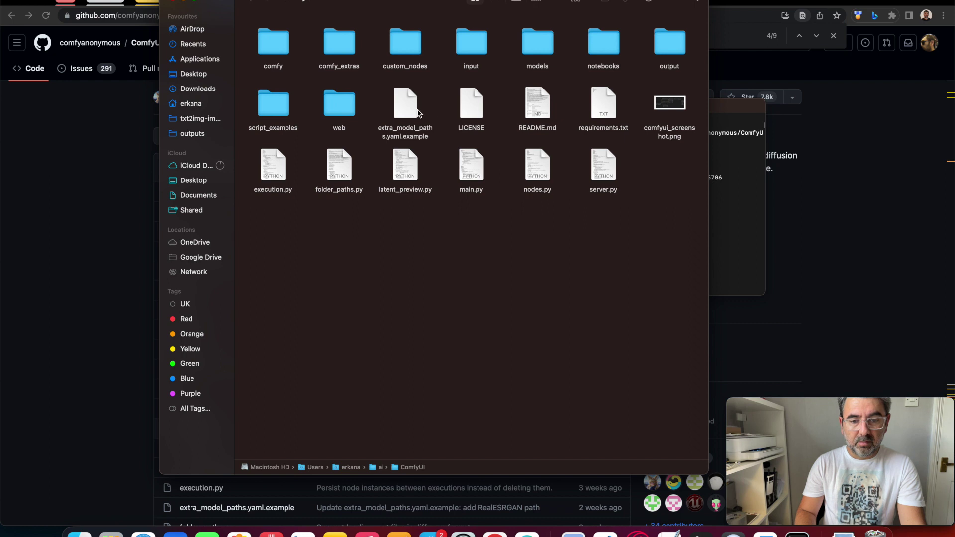
{"action": "left_click", "coordinate": [417, 112]}
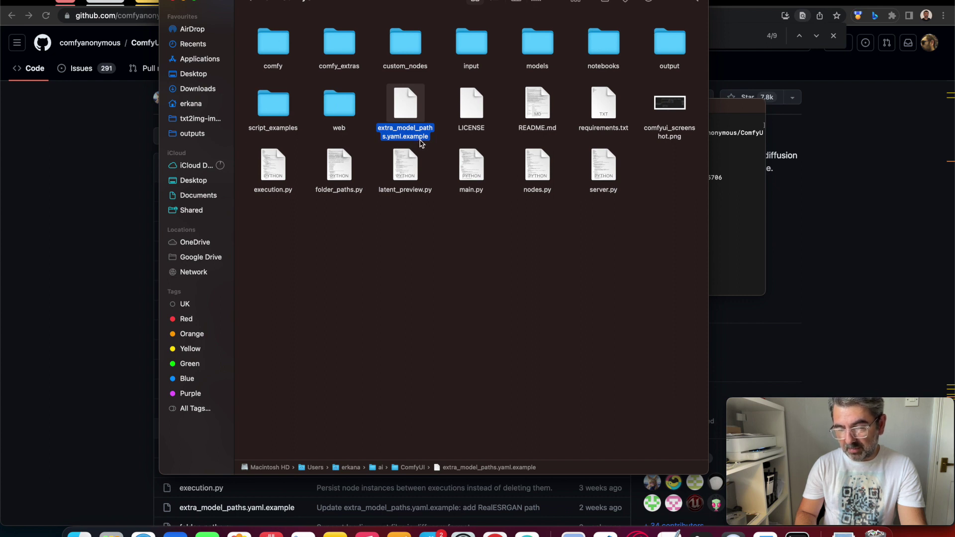
Rename extra_model_paths.yaml.example to extra_model_paths.yaml, confirming the .yaml extension
{"action": "key", "text": "Return"}
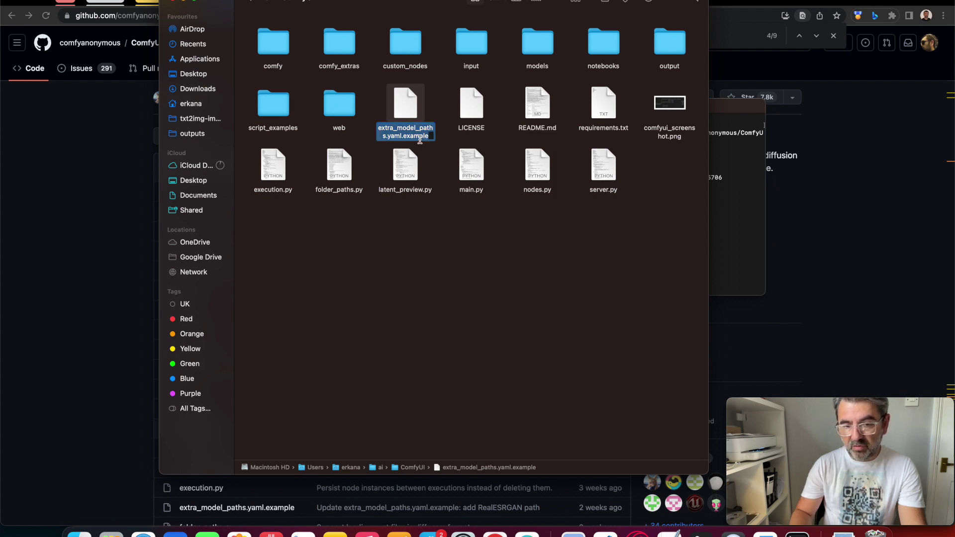
{"action": "key", "text": "Right"}
{"action": "key", "text": "BackSpace"}
{"action": "key", "text": "BackSpace"}
{"action": "key", "text": "BackSpace"}
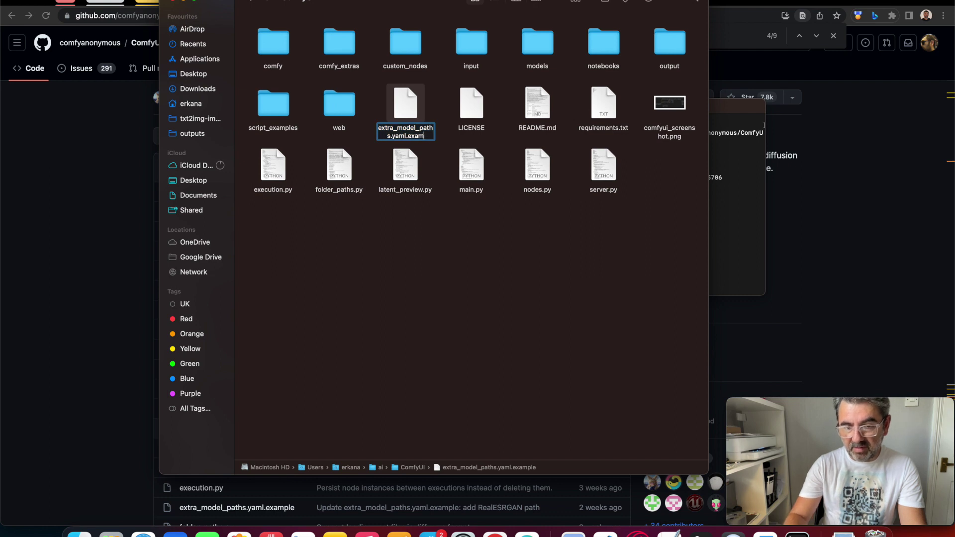
{"action": "key", "text": "BackSpace"}
{"action": "key", "text": "BackSpace"}
{"action": "key", "text": "BackSpace"}
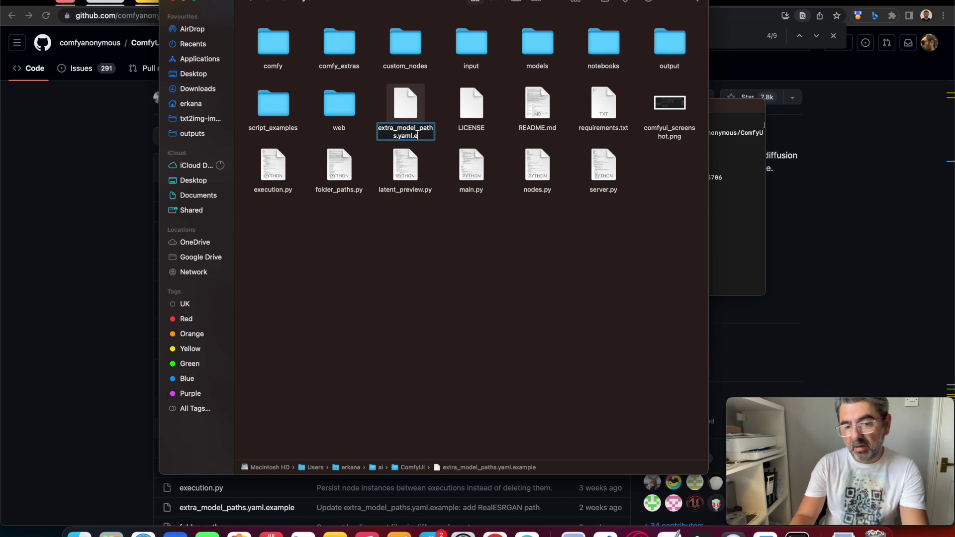
{"action": "key", "text": "BackSpace"}
{"action": "key", "text": "BackSpace"}
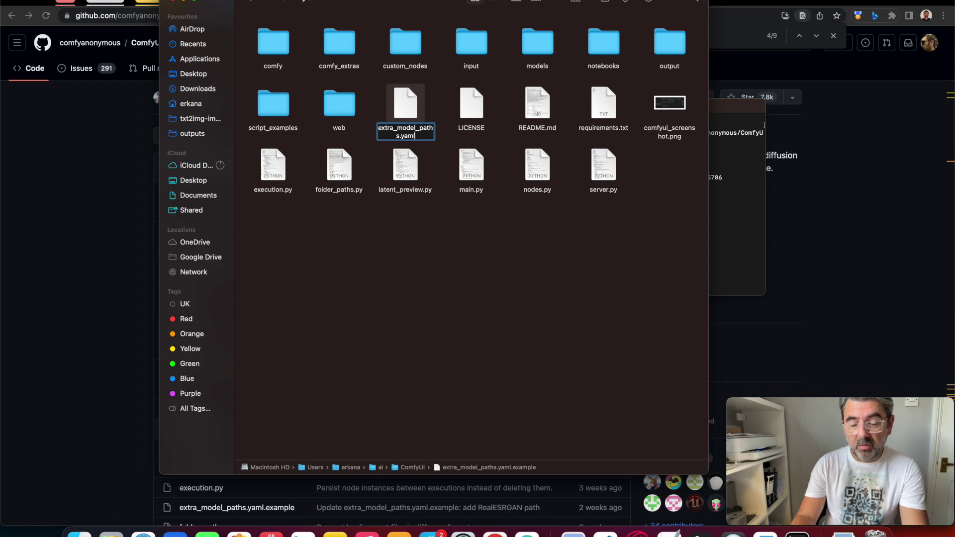
{"action": "key", "text": "Return"}
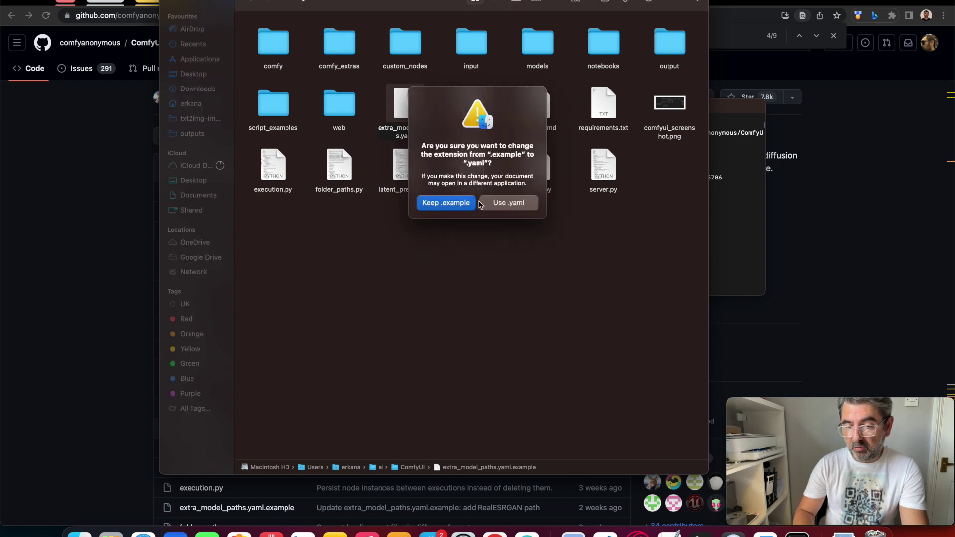
{"action": "left_click", "coordinate": [514, 204]}
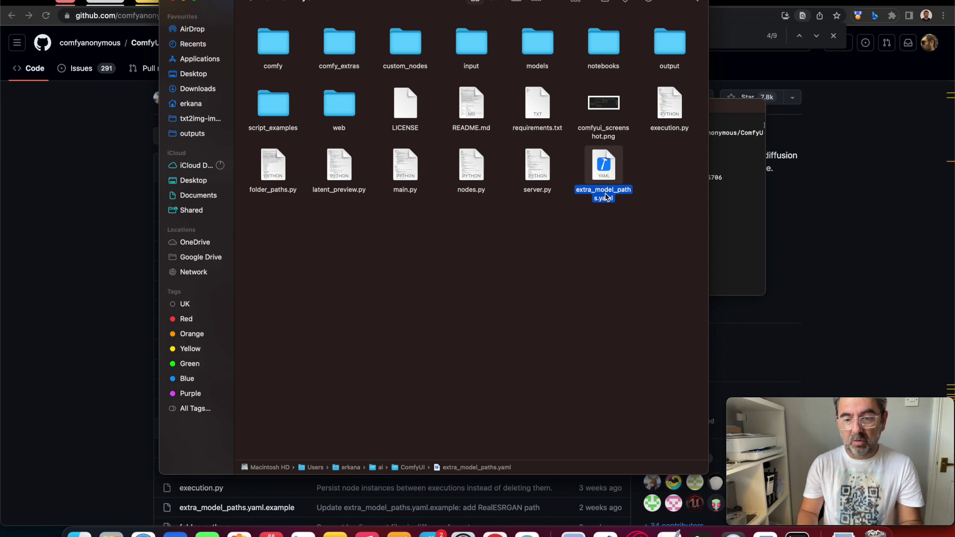
Open extra_model_paths.yaml with Visual Studio Code
{"action": "right_click", "coordinate": [606, 198]}
{"action": "mouse_move", "coordinate": [647, 211]}
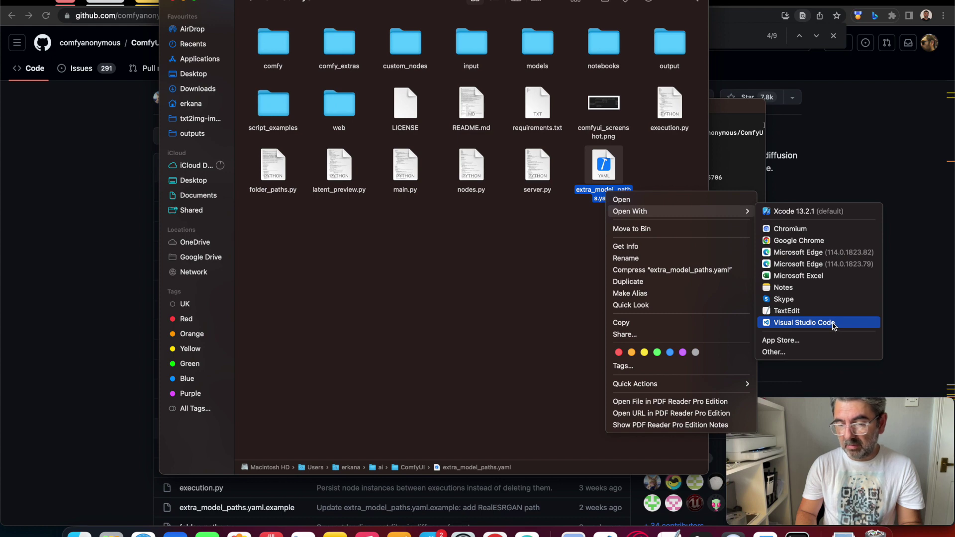
{"action": "left_click", "coordinate": [834, 324]}
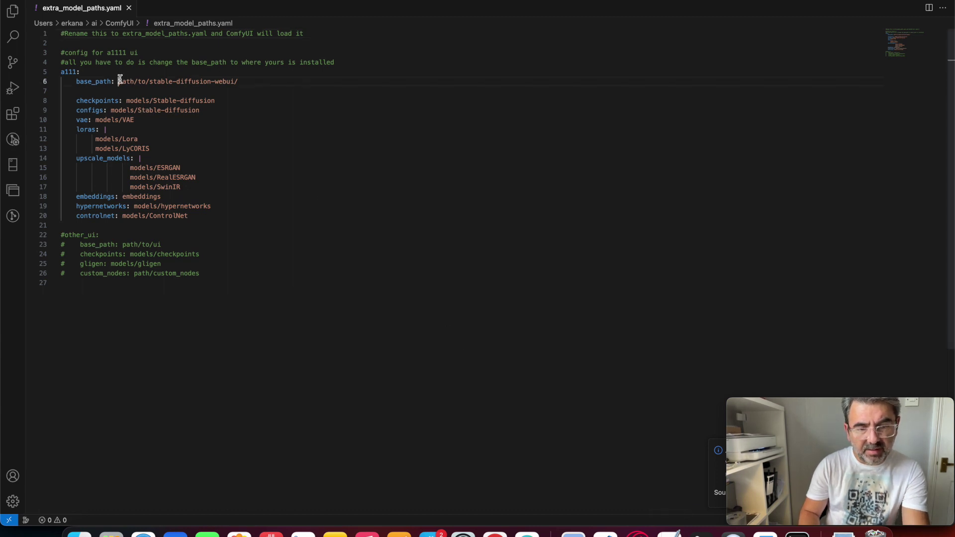
Replace the line 6 base_path placeholder with the real stable-diffusion-webui path copied from TextEdit
{"action": "left_click_drag", "start_coordinate": [118, 81], "coordinate": [238, 82]}
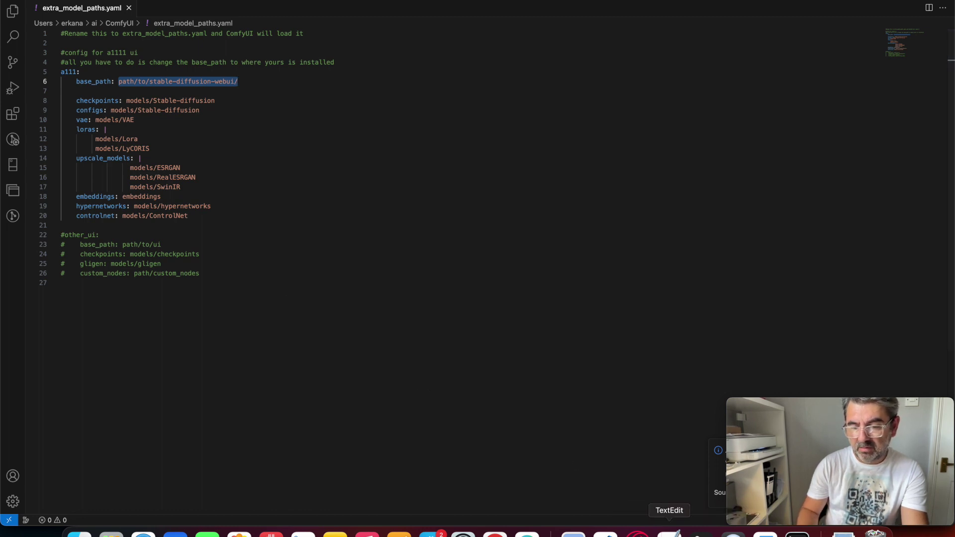
{"action": "left_click", "coordinate": [669, 533]}
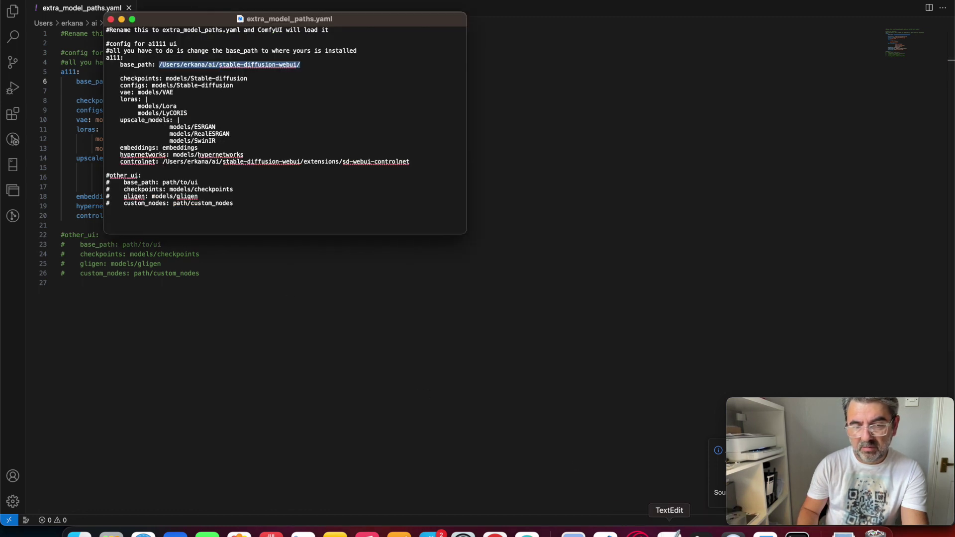
{"action": "right_click", "coordinate": [222, 70]}
{"action": "left_click", "coordinate": [239, 130]}
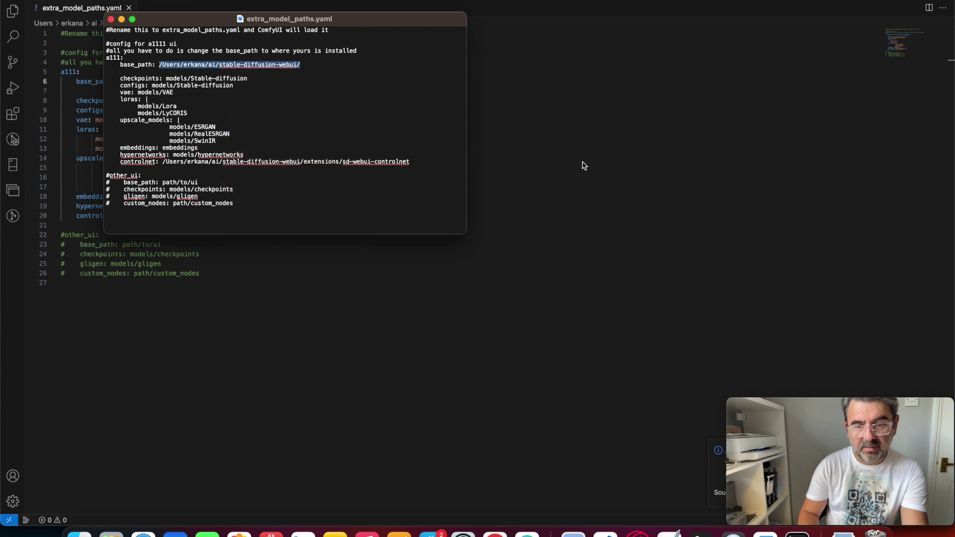
{"action": "left_click", "coordinate": [582, 162]}
{"action": "left_click_drag", "start_coordinate": [118, 82], "coordinate": [252, 82]}
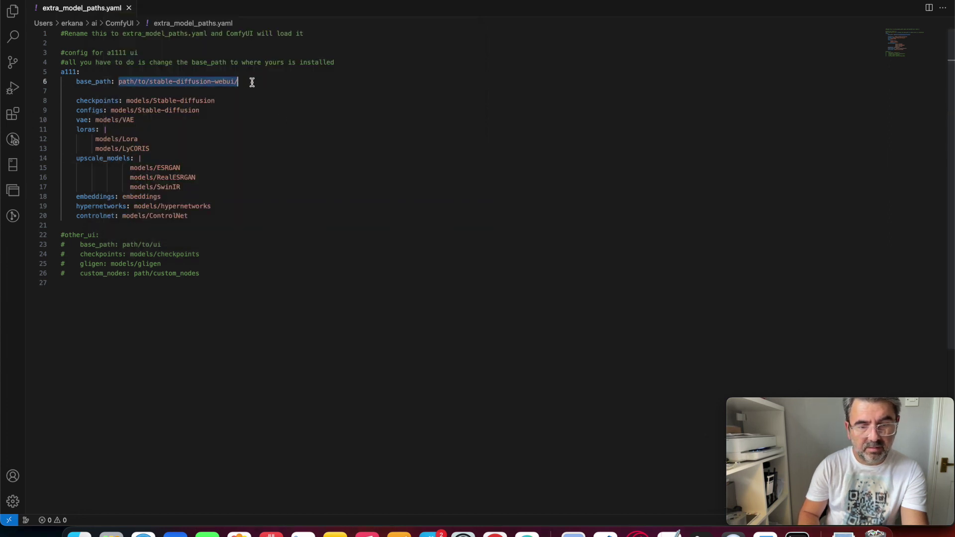
{"action": "key", "text": "super+v"}
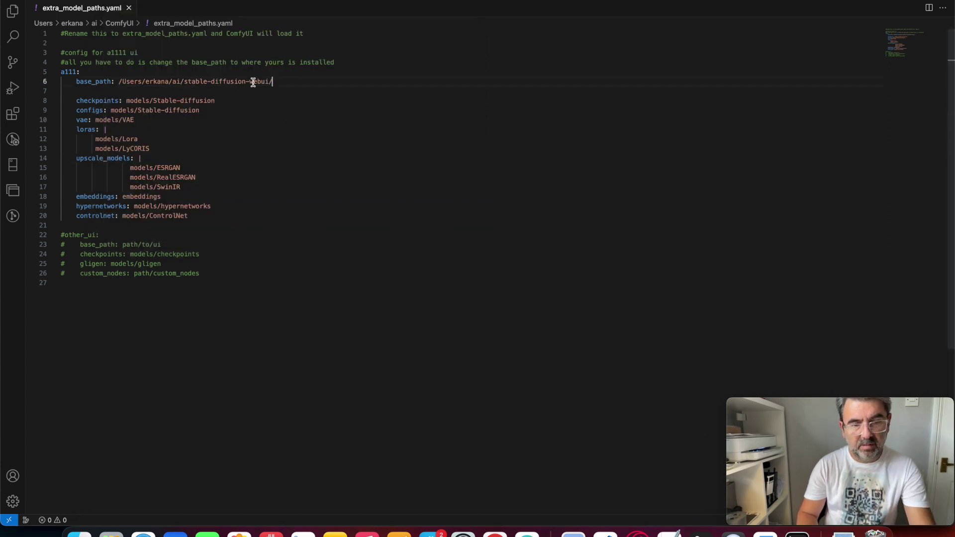
{"action": "left_click", "coordinate": [332, 122]}
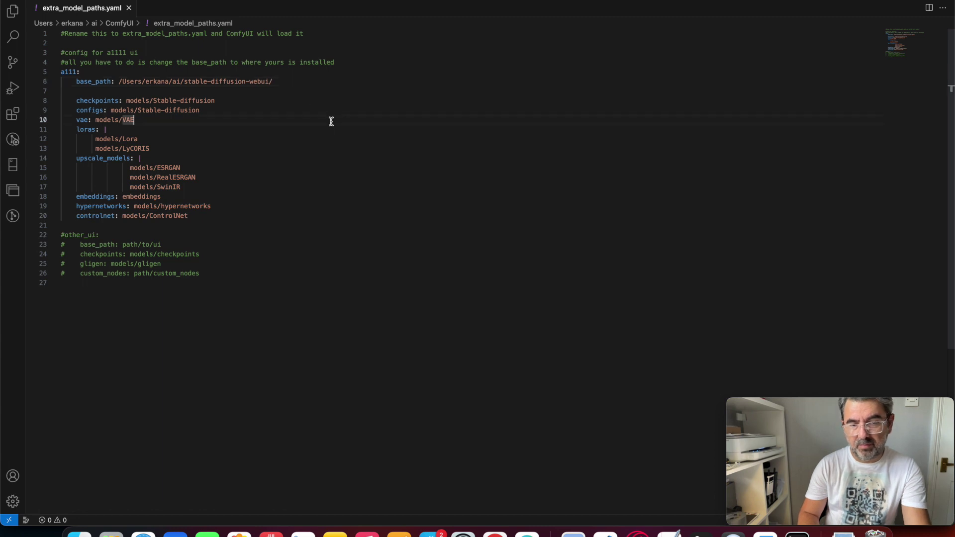
{"action": "left_click", "coordinate": [264, 101]}
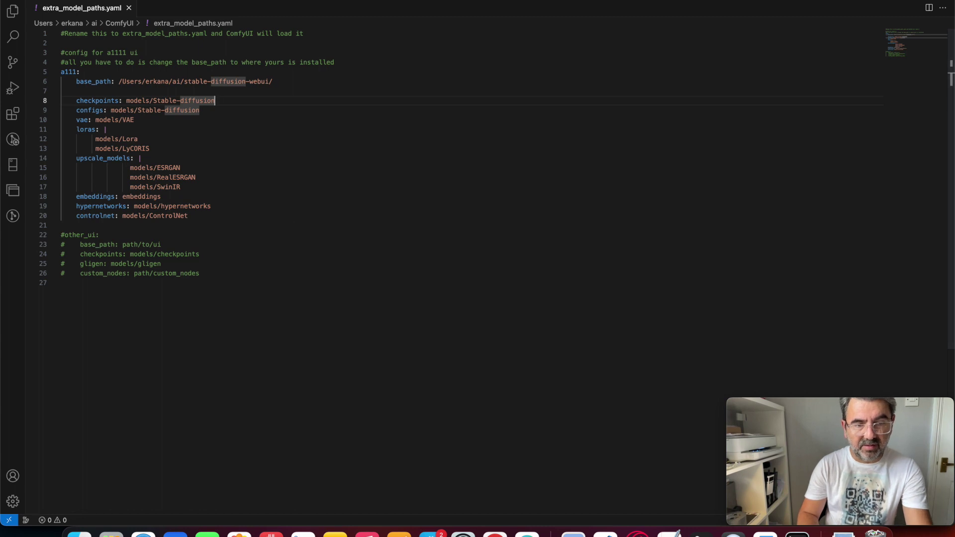
Save the edited config file via File > Save
{"action": "left_click", "coordinate": [60, 0]}
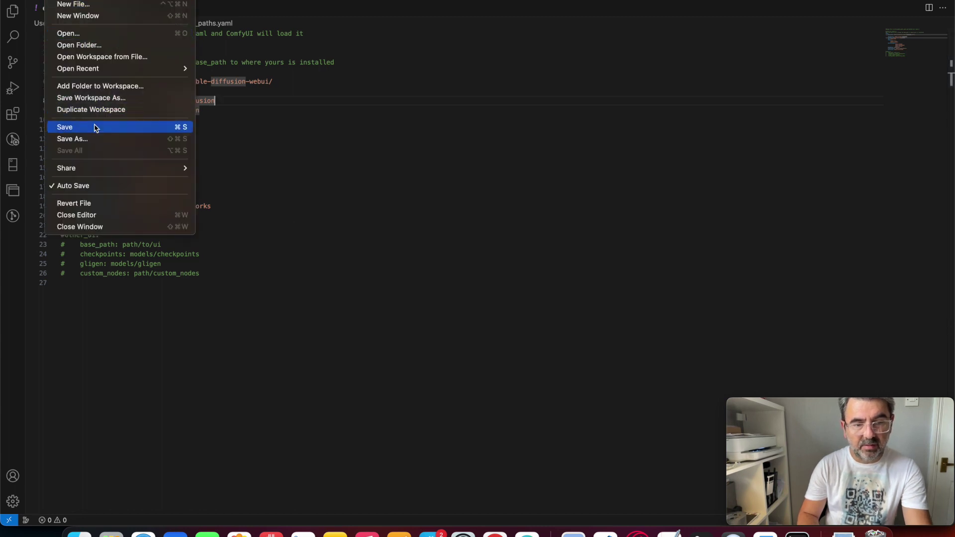
{"action": "left_click", "coordinate": [139, 127]}
{"action": "left_click", "coordinate": [288, 140]}
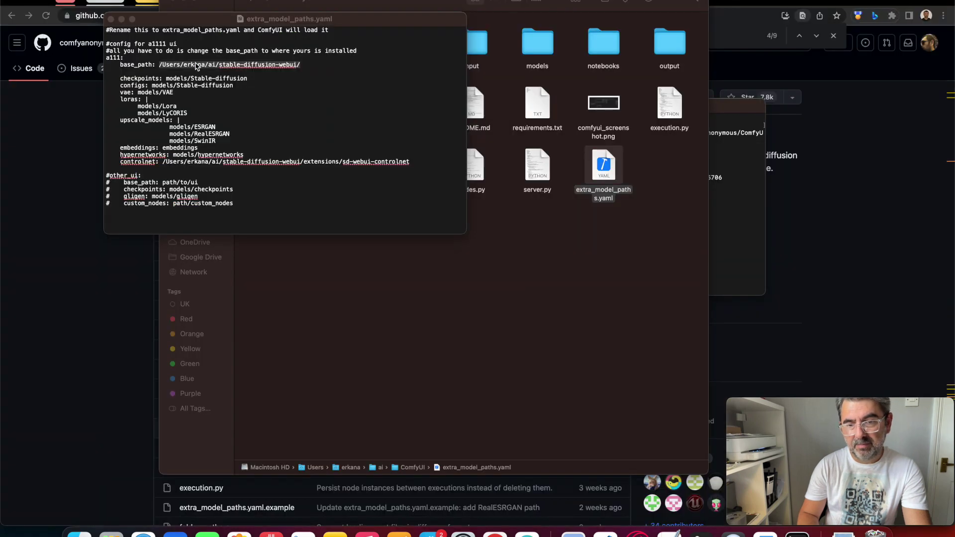
In Terminal, change into the ComfyUI folder with cd ComfyUI
{"action": "left_click", "coordinate": [498, 262]}
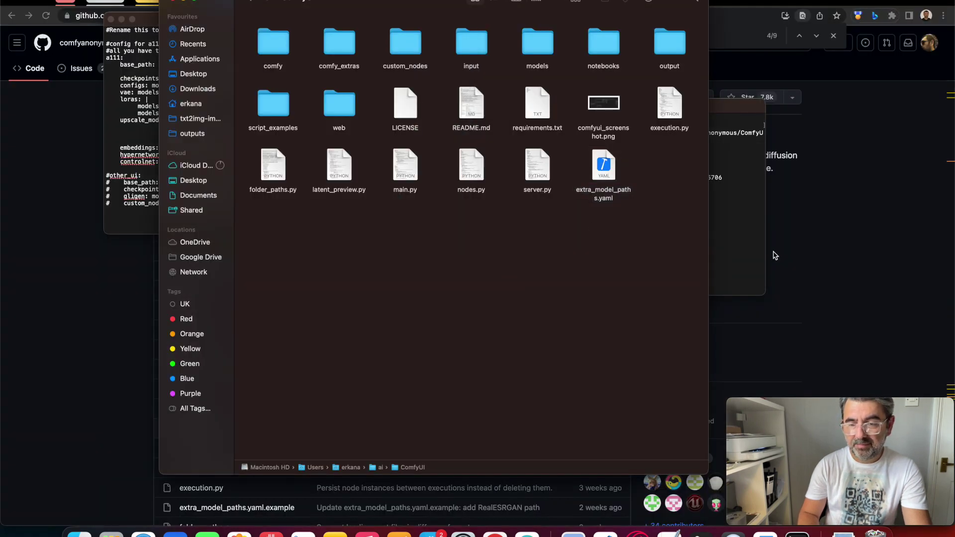
{"action": "left_click", "coordinate": [748, 231]}
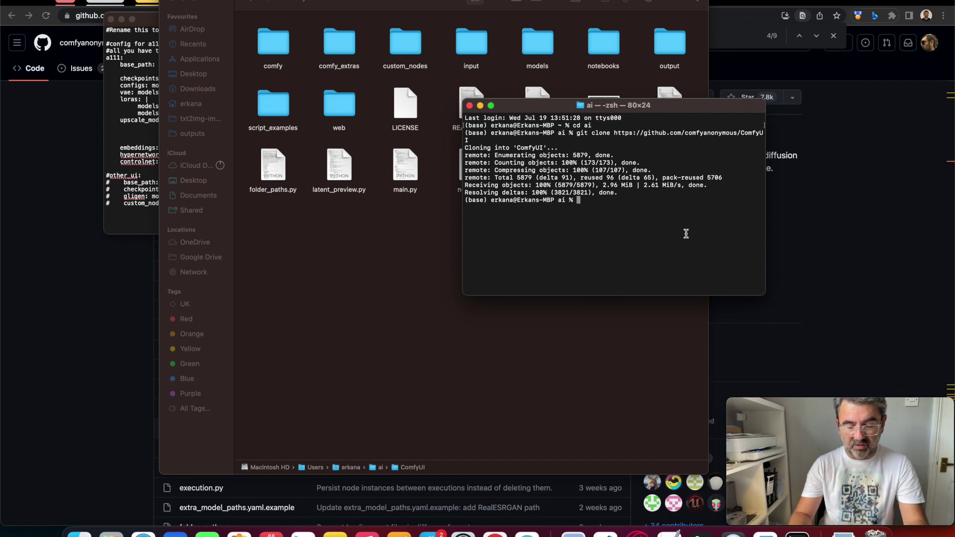
{"action": "type", "text": "cd "}
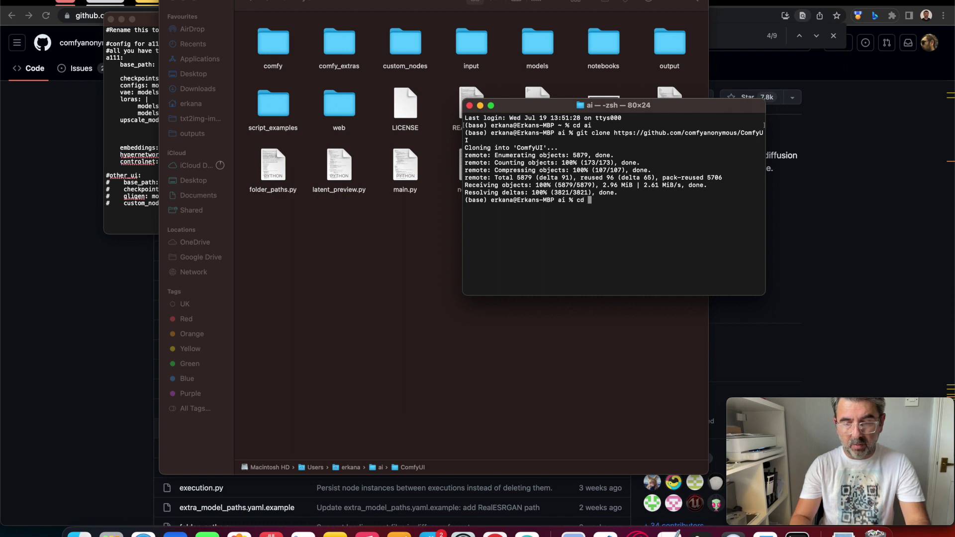
{"action": "type", "text": "Com"}
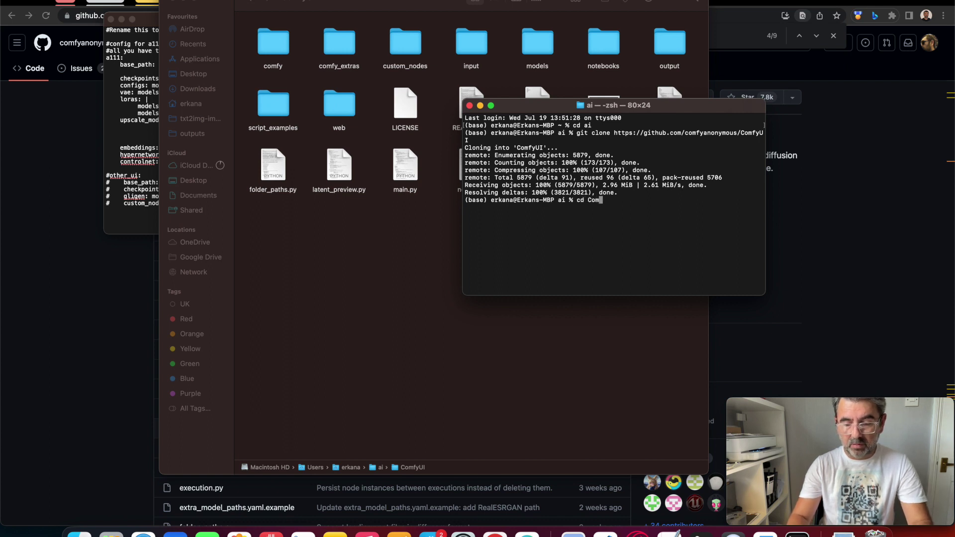
{"action": "type", "text": "fy"}
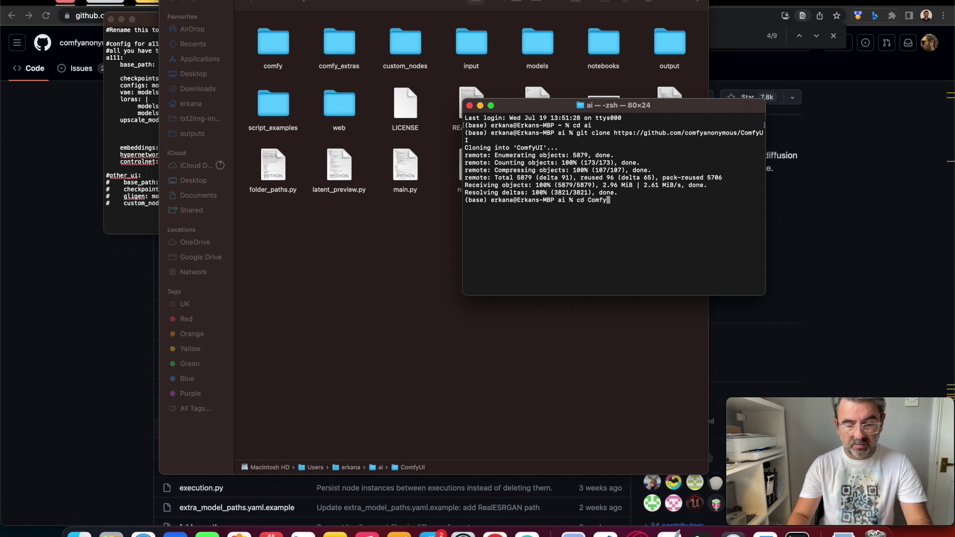
{"action": "type", "text": "UI"}
{"action": "key", "text": "Return"}
Clear the screen, recall python3 main.py --cpu from history and run it
{"action": "type", "text": "clear"}
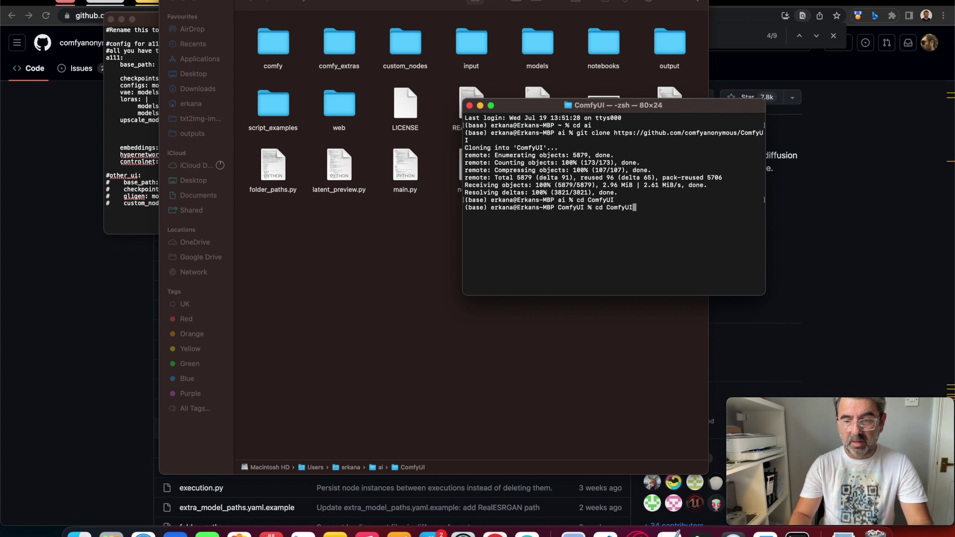
{"action": "key", "text": "Up"}
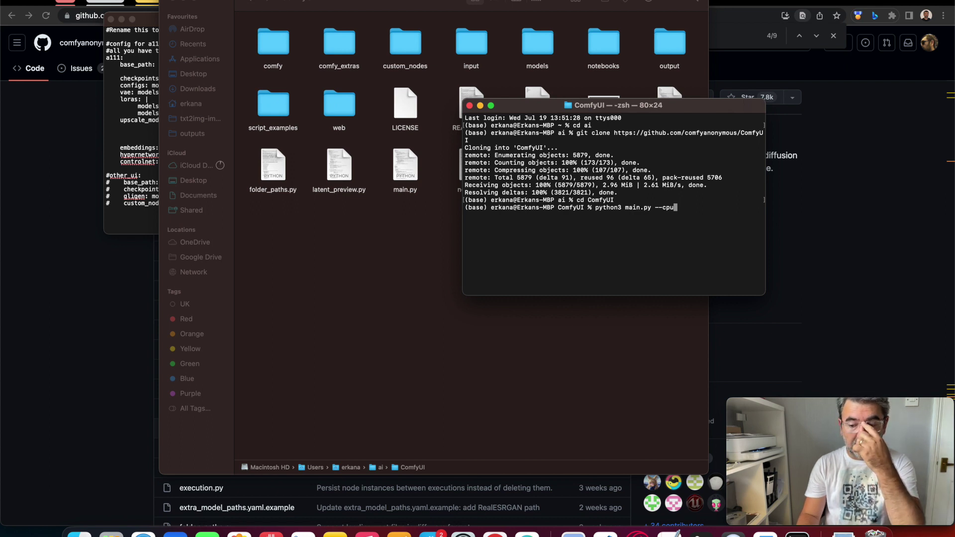
{"action": "key", "text": "Left"}
{"action": "key", "text": "Left"}
{"action": "key", "text": "Left"}
{"action": "key", "text": "Left"}
{"action": "key", "text": "Left"}
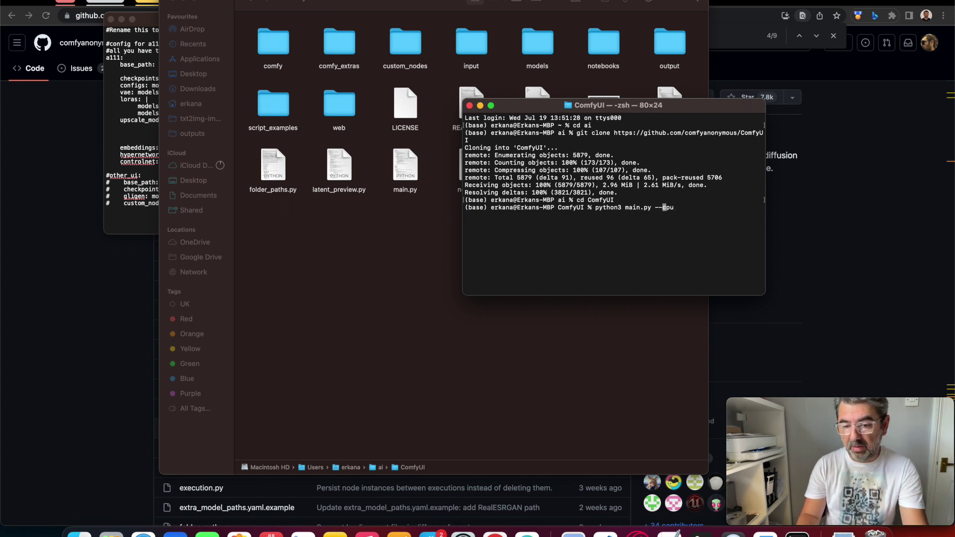
{"action": "key", "text": "Right"}
{"action": "key", "text": "Right"}
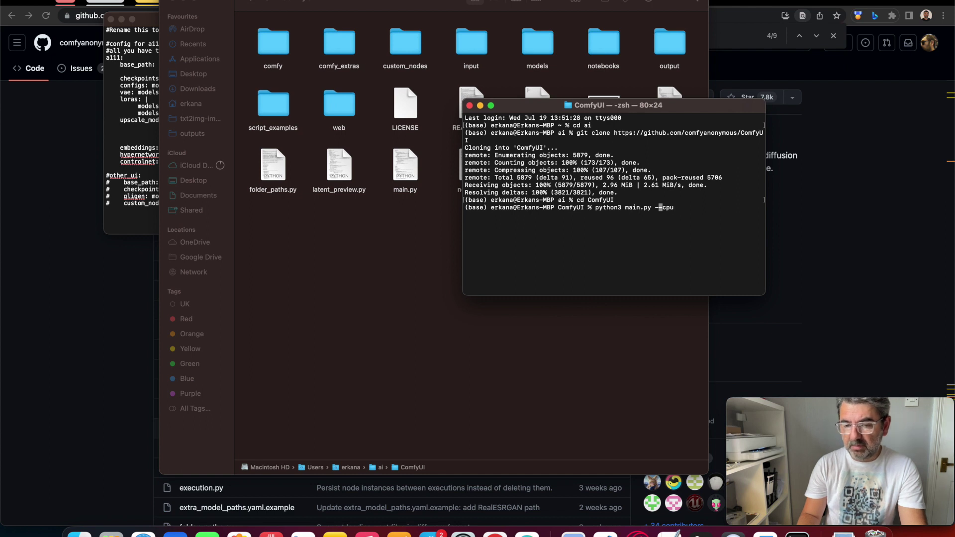
{"action": "key", "text": "Right"}
{"action": "key", "text": "Right"}
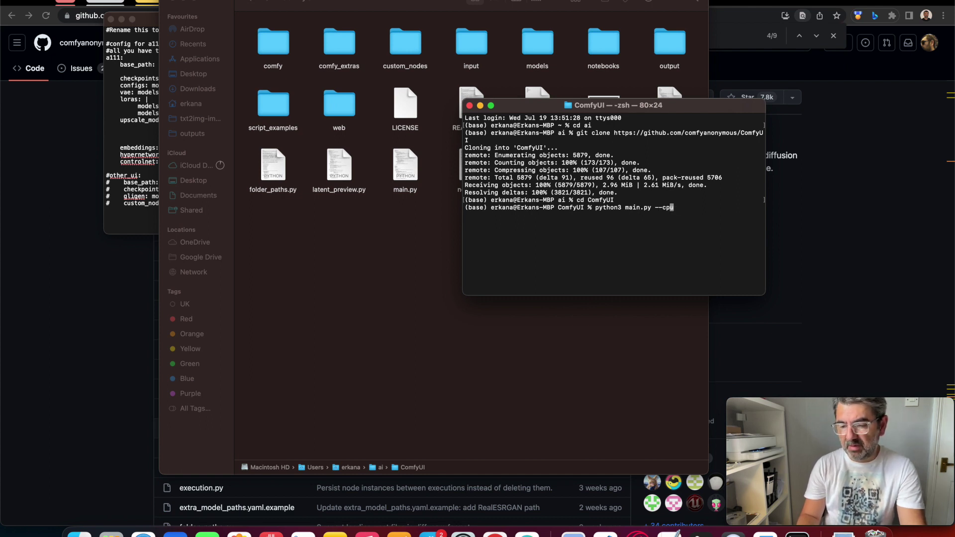
{"action": "key", "text": "Left"}
{"action": "key", "text": "Left"}
{"action": "key", "text": "Left"}
{"action": "key", "text": "Left"}
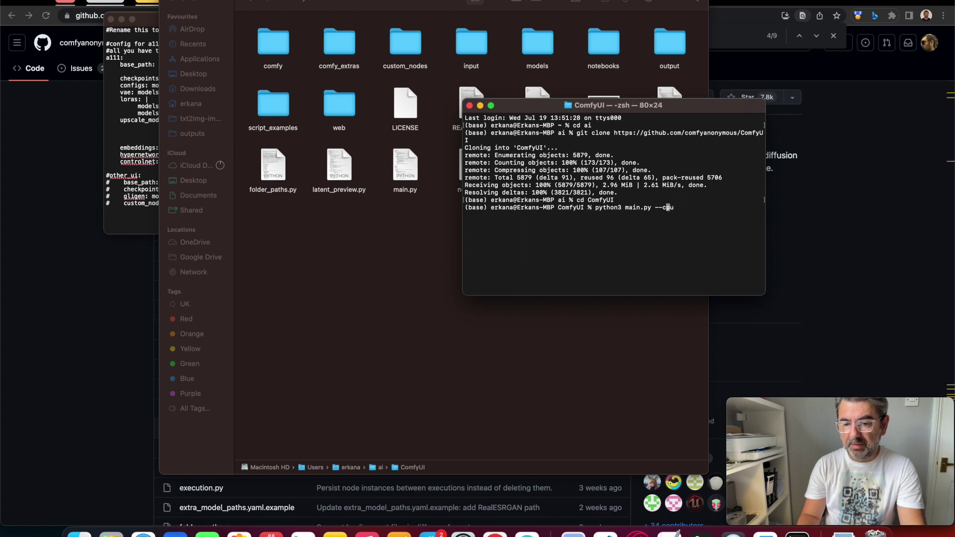
{"action": "key", "text": "Right"}
{"action": "key", "text": "Right"}
{"action": "key", "text": "Right"}
{"action": "key", "text": "Right"}
{"action": "key", "text": "Right"}
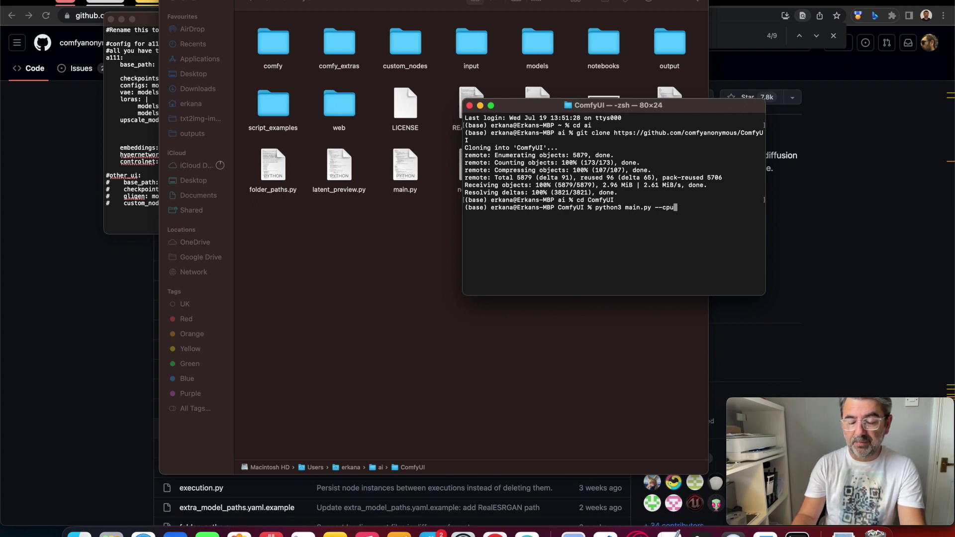
{"action": "key", "text": "Return"}
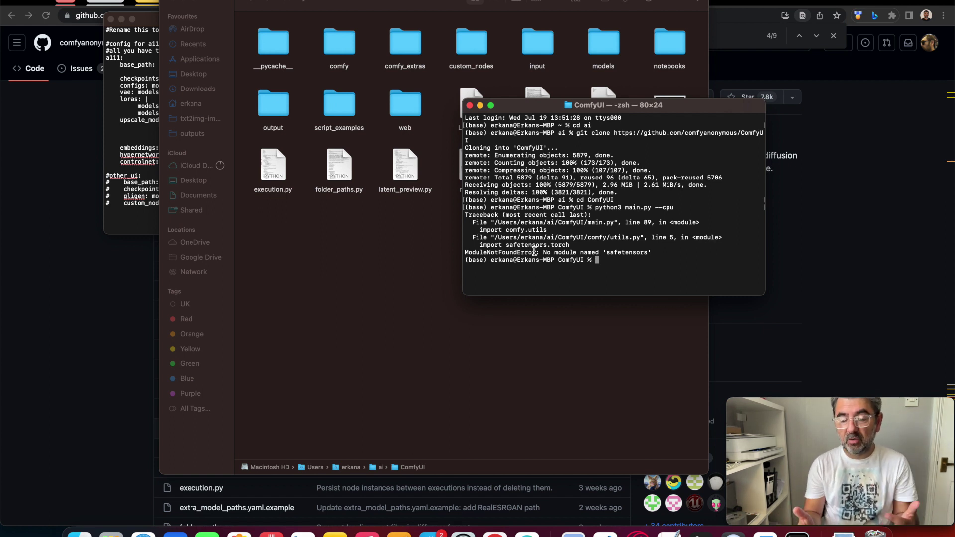
{"action": "left_click", "coordinate": [366, 234]}
Go back to the ai folder and open stable-diffusion-webui to see its venv folder
{"action": "left_click", "coordinate": [249, 3]}
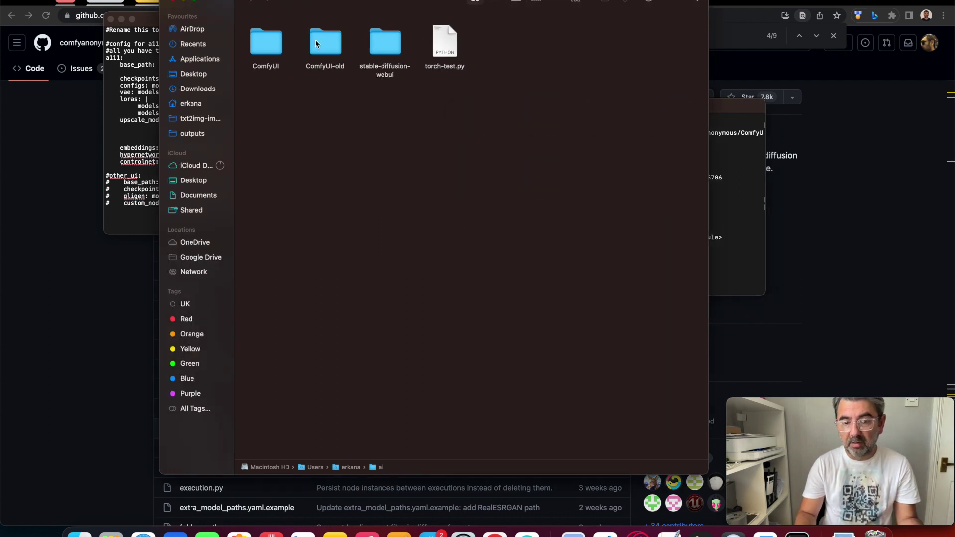
{"action": "double_click", "coordinate": [374, 49]}
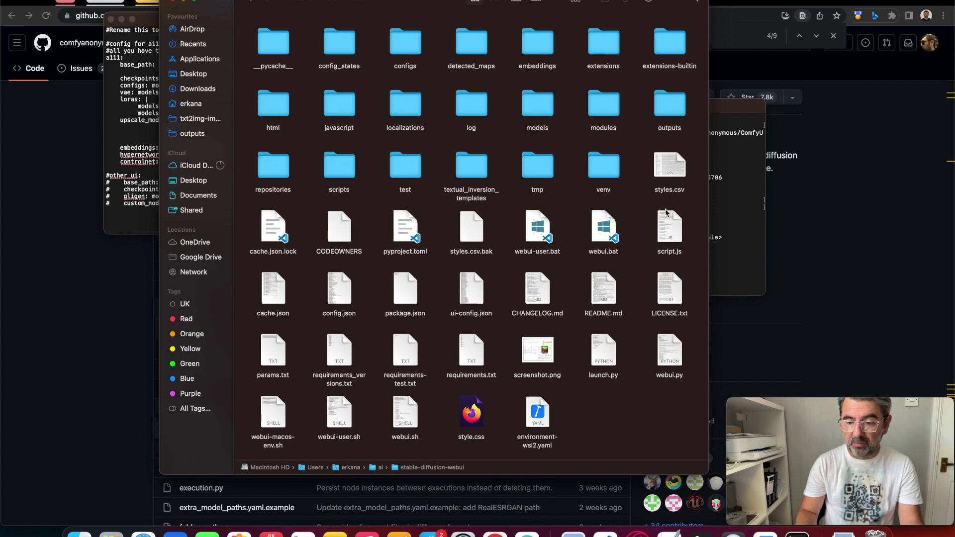
{"action": "left_click", "coordinate": [786, 257]}
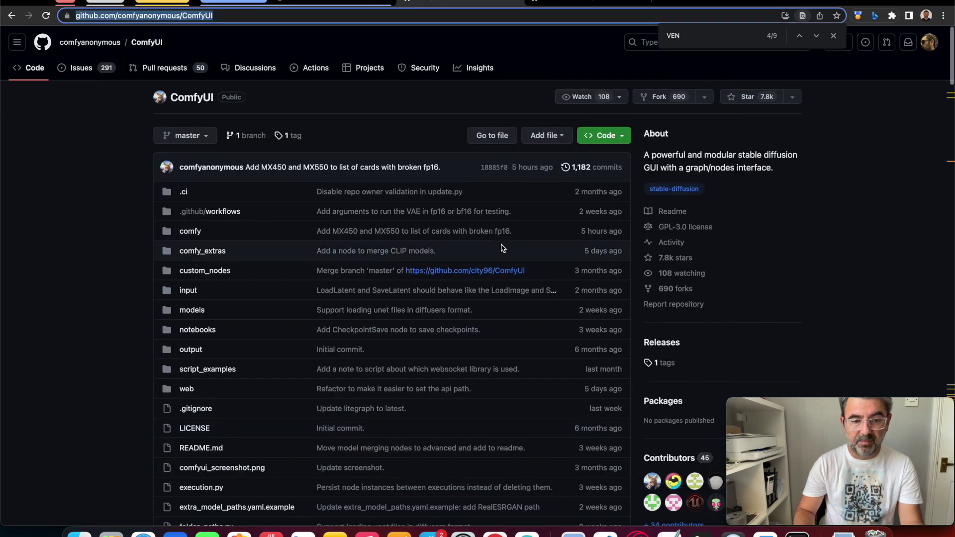
Search the README for 'venv' and copy the source path_to_other_sd_gui/venv/bin/activate command
{"action": "scroll", "coordinate": [503, 248], "scroll_direction": "down", "scroll_amount": 15}
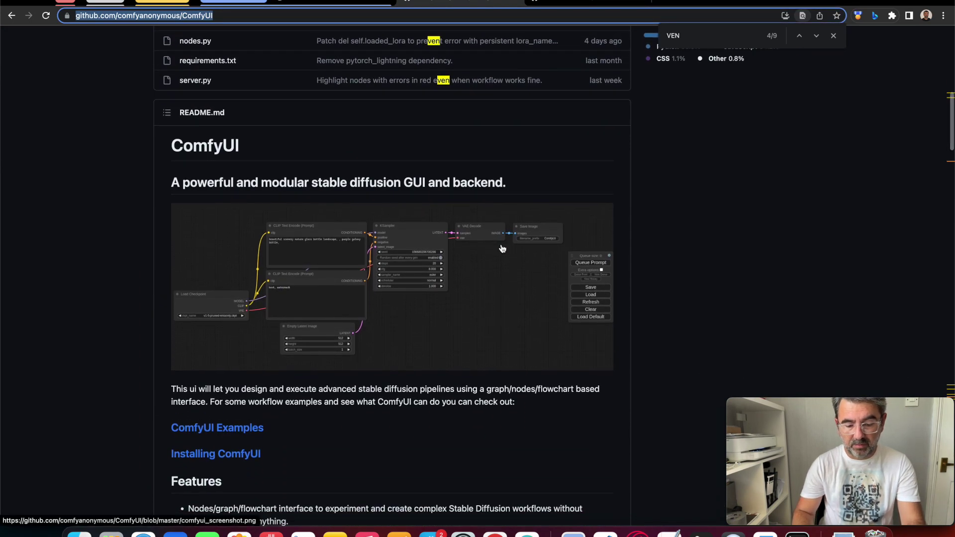
{"action": "key", "text": "super+f"}
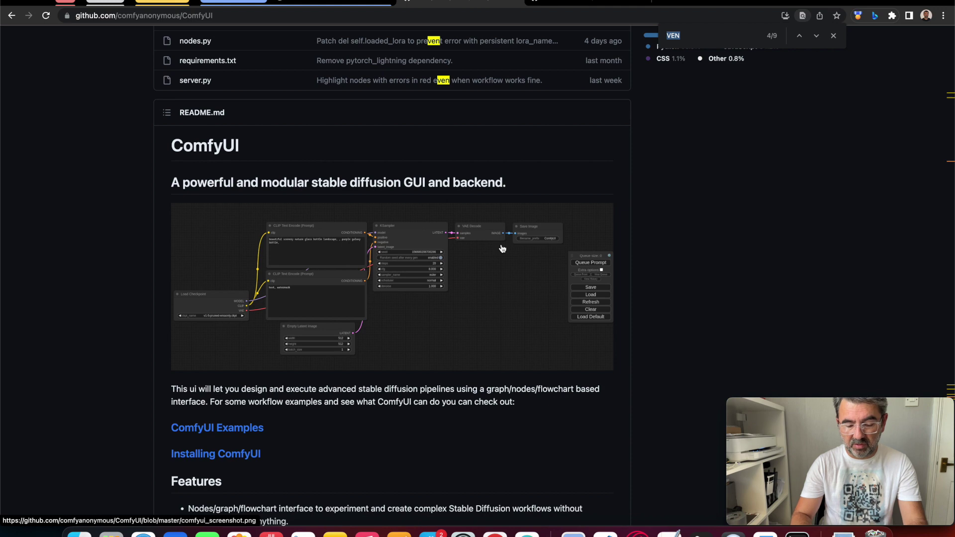
{"action": "type", "text": "venv"}
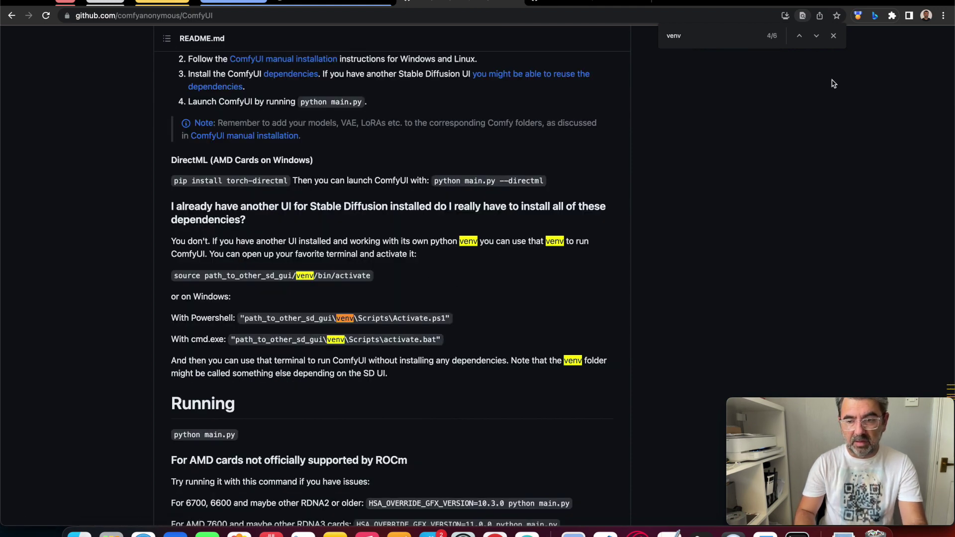
{"action": "left_click", "coordinate": [834, 36]}
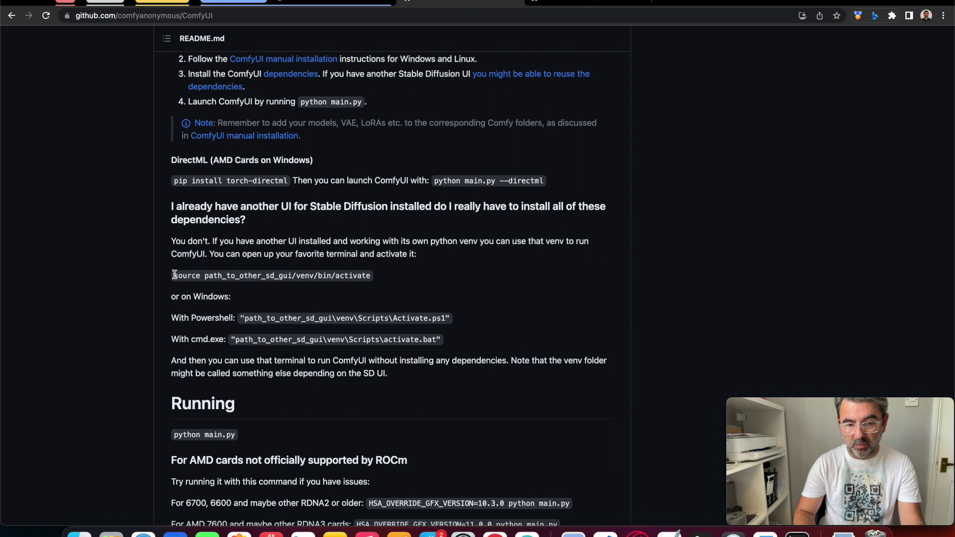
{"action": "left_click_drag", "start_coordinate": [175, 275], "coordinate": [369, 278]}
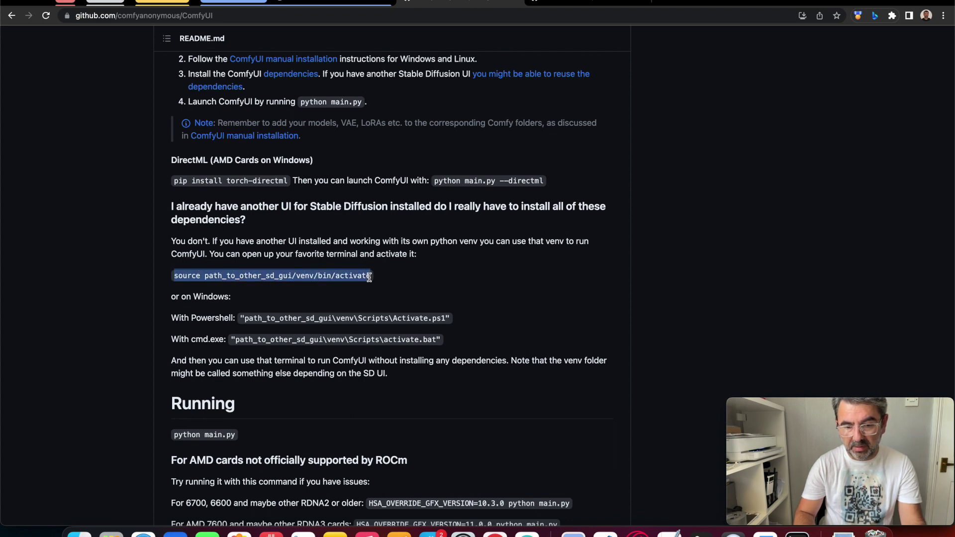
{"action": "left_click", "coordinate": [439, 278]}
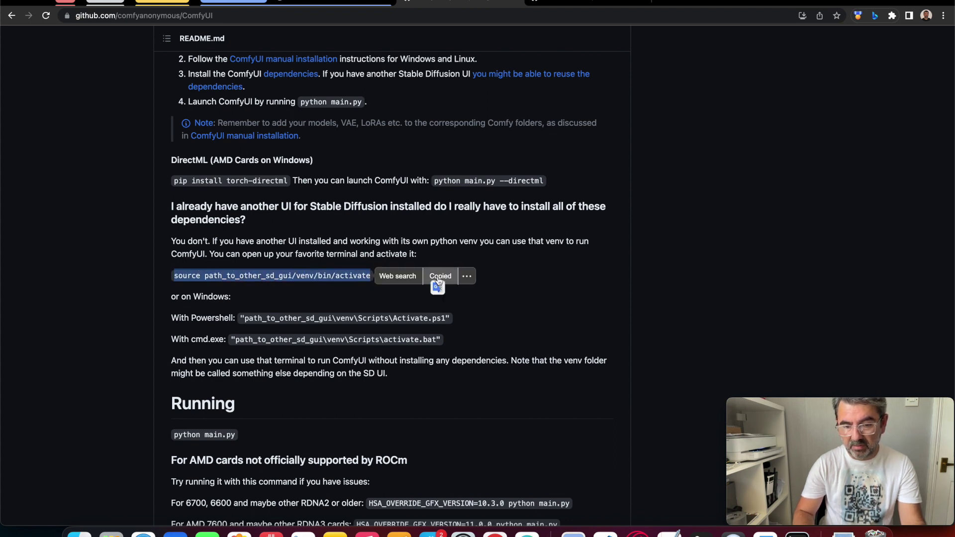
{"action": "left_click", "coordinate": [494, 339]}
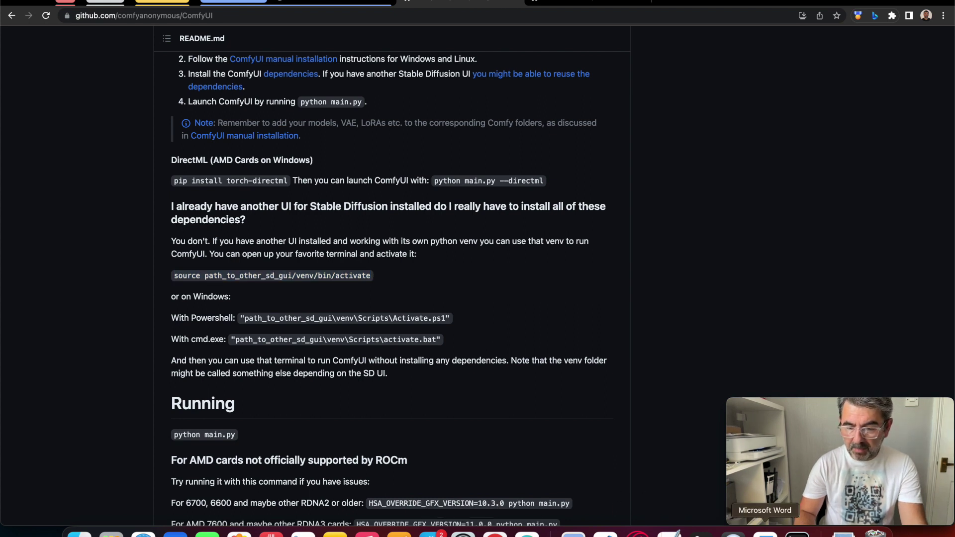
In the Terminal, go up to the ai folder and into the stable-diffusion-webui folder
{"action": "left_click", "coordinate": [797, 533]}
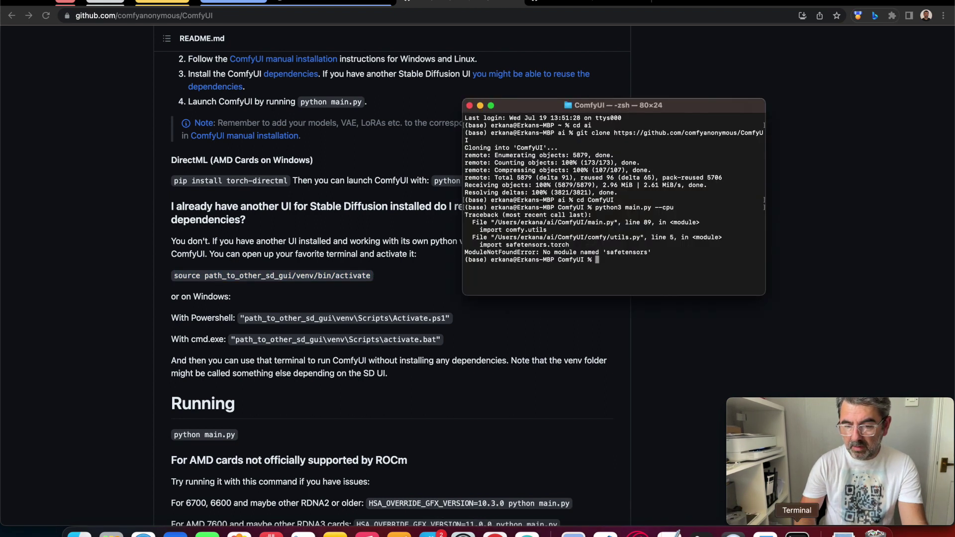
{"action": "type", "text": "cd .."}
{"action": "key", "text": "Return"}
{"action": "type", "text": "cd "}
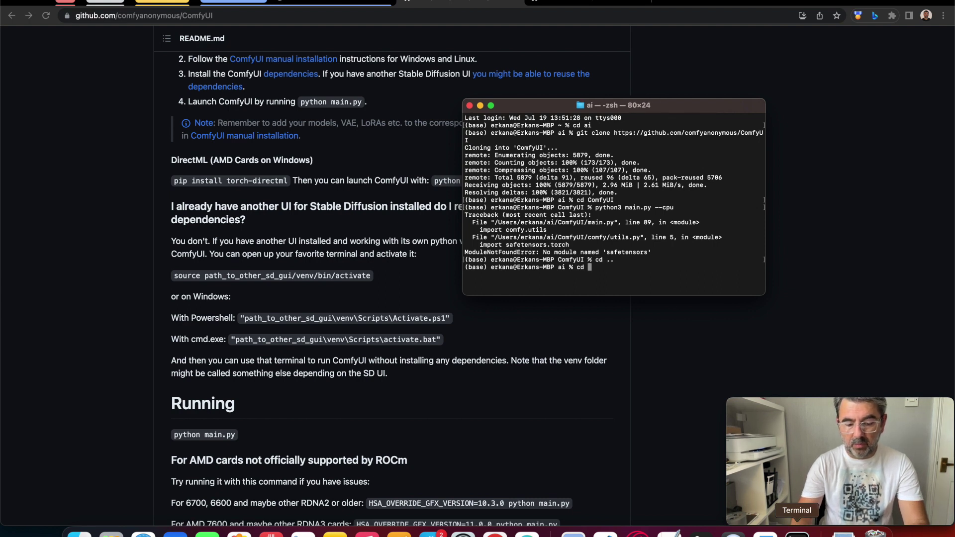
{"action": "type", "text": "sta"}
{"action": "key", "text": "Tab"}
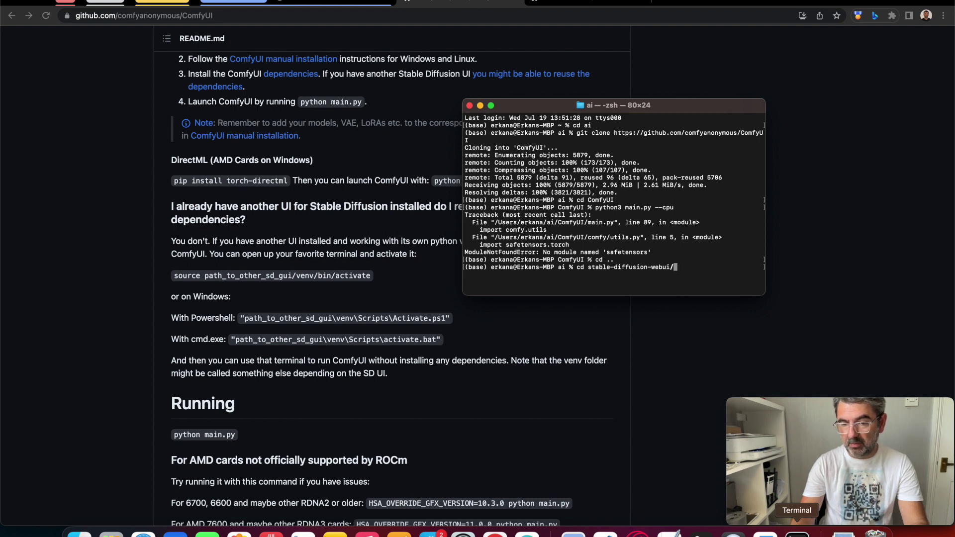
{"action": "key", "text": "Return"}
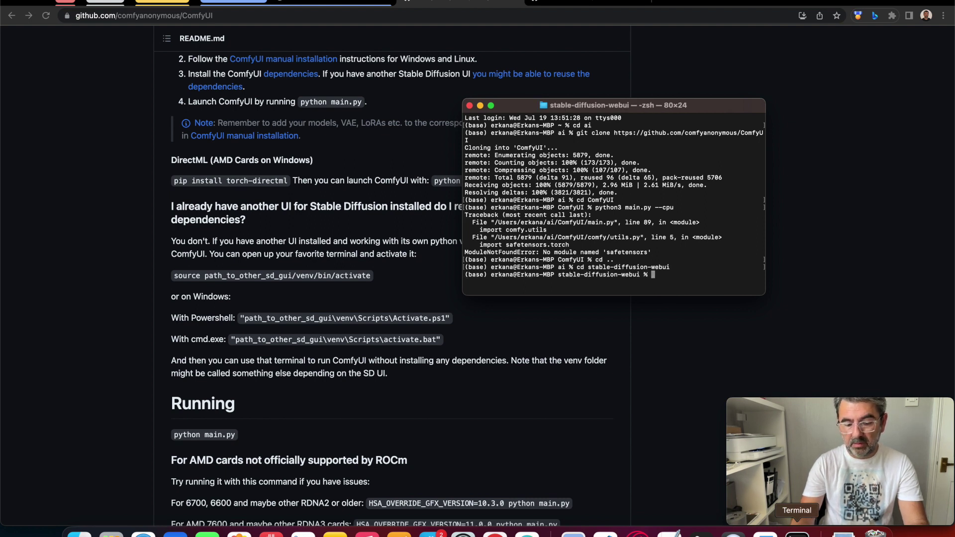
Paste the activate command, edit it to 'source venv/bin/activate', and run it
{"action": "key", "text": "super+v"}
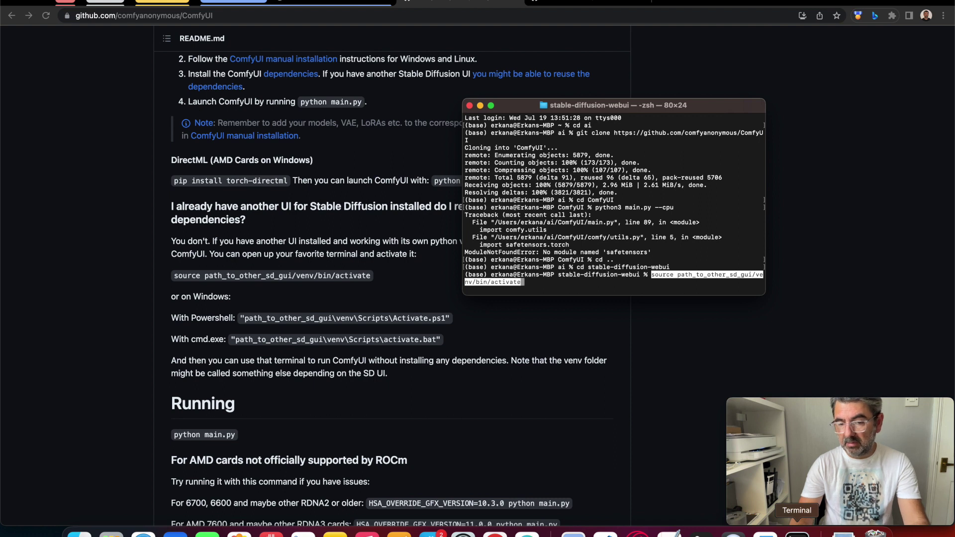
{"action": "key", "text": "Left"}
{"action": "key", "text": "Left"}
{"action": "key", "text": "Left"}
{"action": "key", "text": "Left"}
{"action": "key", "text": "Left"}
{"action": "key", "text": "Left"}
{"action": "key", "text": "Left"}
{"action": "key", "text": "Left"}
{"action": "key", "text": "Left"}
{"action": "key", "text": "Left"}
{"action": "key", "text": "Left"}
{"action": "key", "text": "Left"}
{"action": "key", "text": "Left"}
{"action": "key", "text": "Left"}
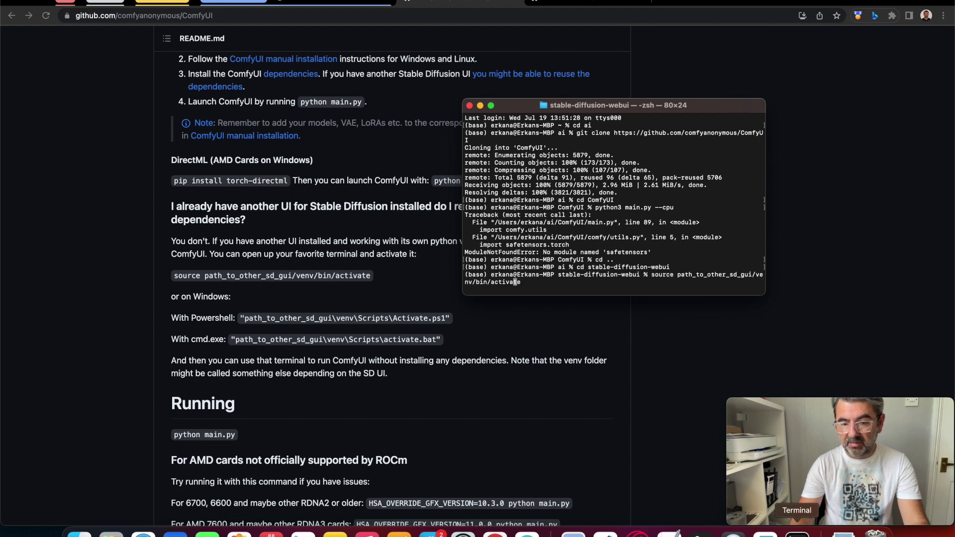
{"action": "key", "text": "Left"}
{"action": "key", "text": "Left"}
{"action": "key", "text": "Left"}
{"action": "key", "text": "Left"}
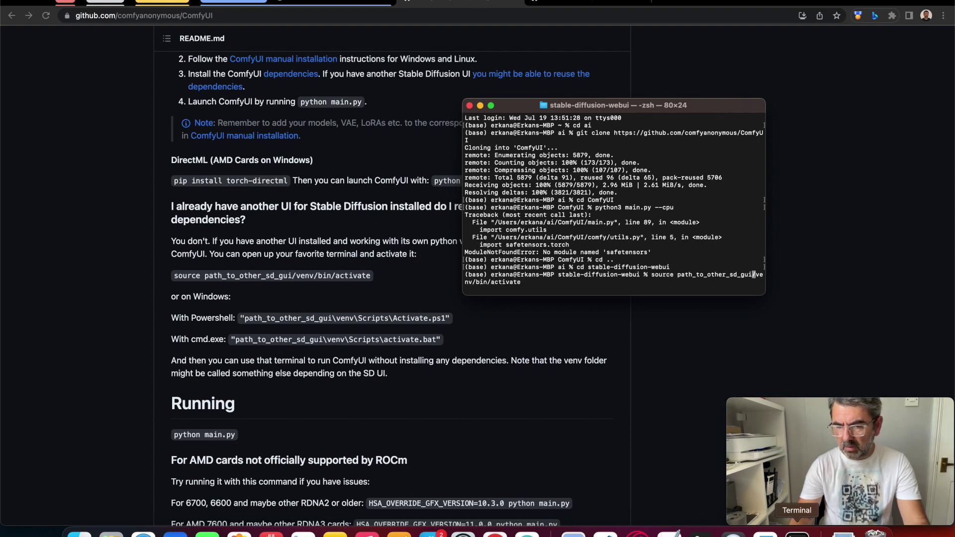
{"action": "key", "text": "BackSpace"}
{"action": "key", "text": "BackSpace"}
{"action": "key", "text": "BackSpace"}
{"action": "key", "text": "BackSpace"}
{"action": "key", "text": "BackSpace"}
{"action": "key", "text": "BackSpace"}
{"action": "key", "text": "BackSpace"}
{"action": "key", "text": "BackSpace"}
{"action": "key", "text": "BackSpace"}
{"action": "key", "text": "BackSpace"}
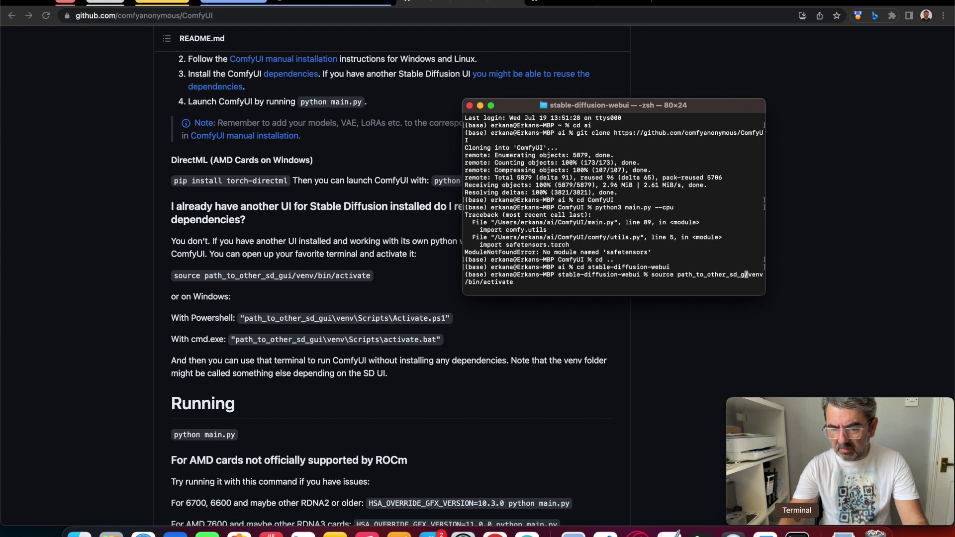
{"action": "key", "text": "BackSpace"}
{"action": "key", "text": "BackSpace"}
{"action": "key", "text": "BackSpace"}
{"action": "key", "text": "BackSpace"}
{"action": "key", "text": "BackSpace"}
{"action": "key", "text": "BackSpace"}
{"action": "key", "text": "BackSpace"}
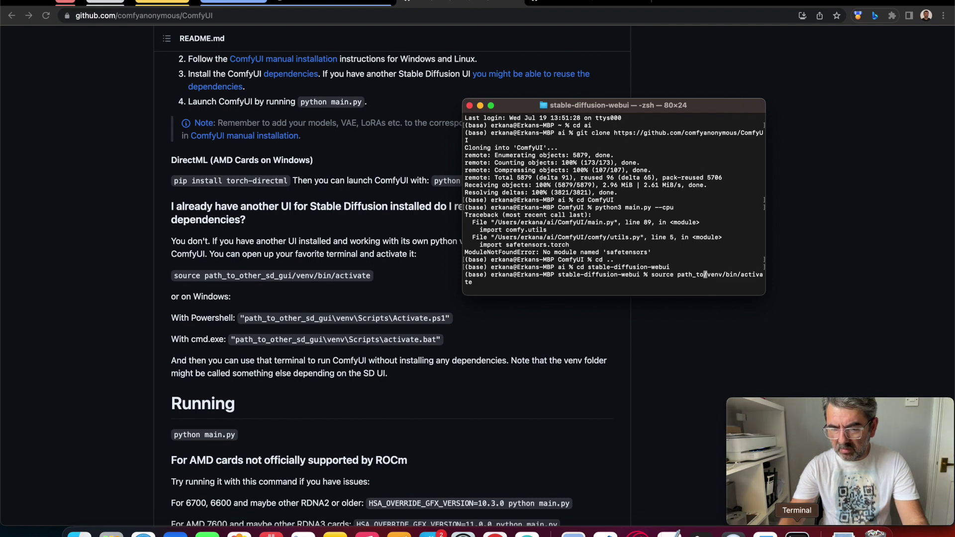
{"action": "key", "text": "BackSpace"}
{"action": "key", "text": "BackSpace"}
{"action": "key", "text": "BackSpace"}
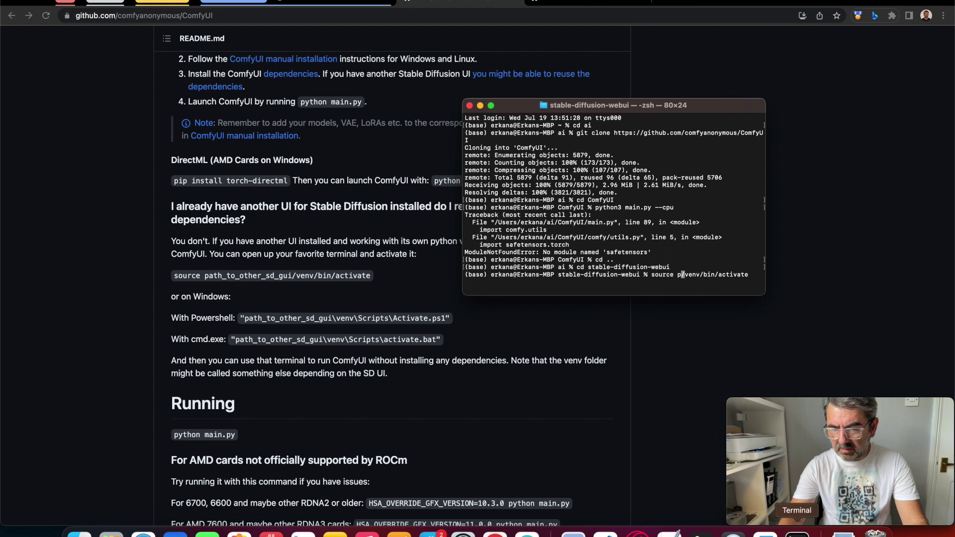
{"action": "key", "text": "Delete"}
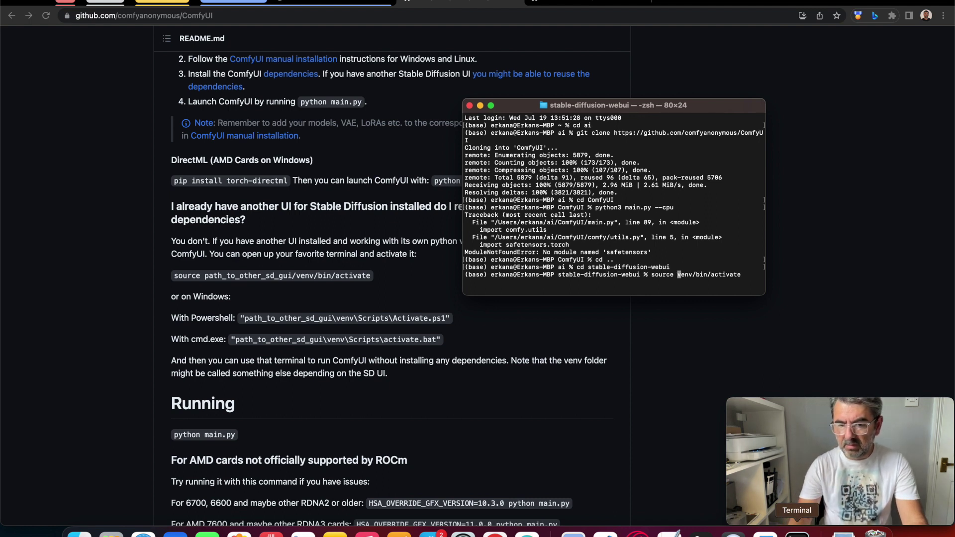
{"action": "key", "text": "Right"}
{"action": "key", "text": "Right"}
{"action": "key", "text": "Right"}
{"action": "key", "text": "Right"}
{"action": "key", "text": "Right"}
{"action": "key", "text": "Right"}
{"action": "key", "text": "Right"}
{"action": "key", "text": "Right"}
{"action": "key", "text": "Right"}
{"action": "key", "text": "Right"}
{"action": "key", "text": "Right"}
{"action": "key", "text": "Right"}
{"action": "key", "text": "Right"}
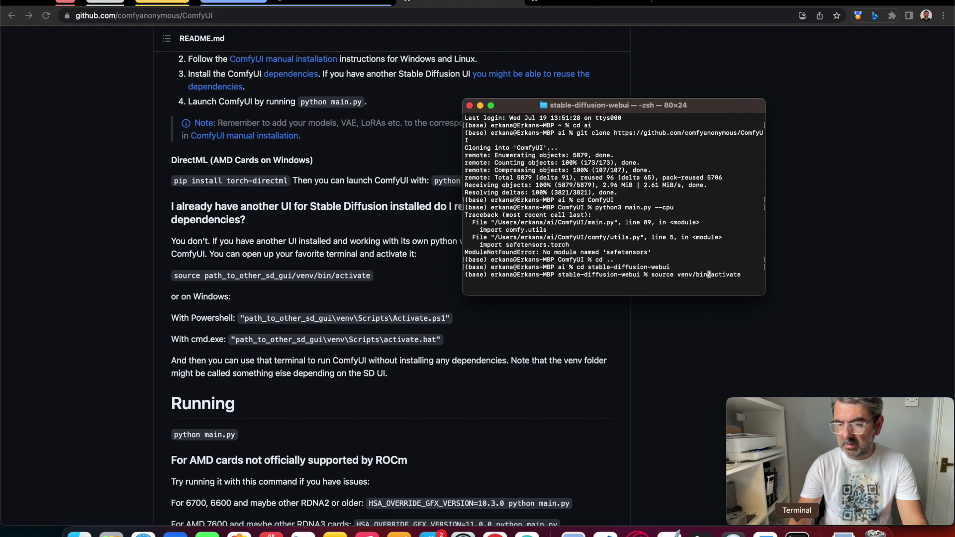
{"action": "key", "text": "Right"}
{"action": "key", "text": "Right"}
{"action": "key", "text": "Right"}
{"action": "key", "text": "Right"}
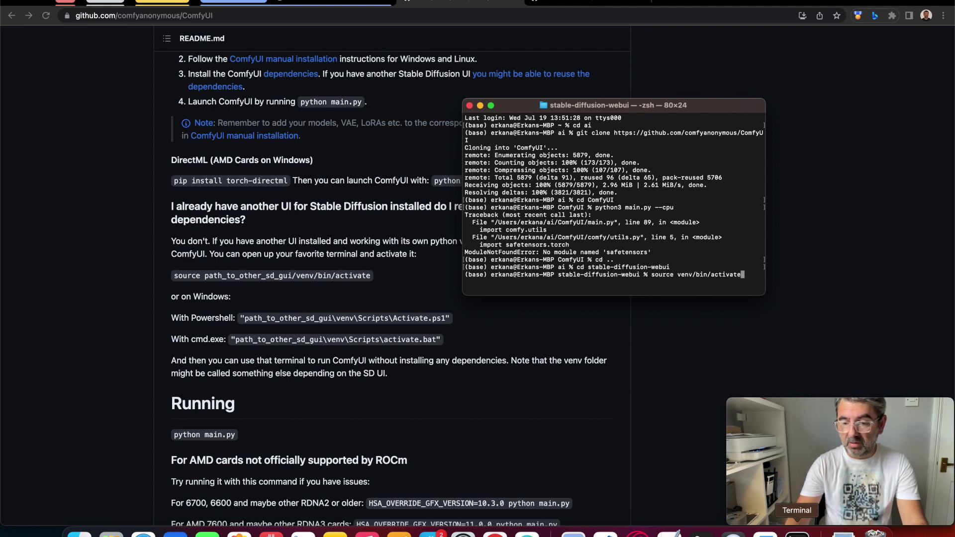
{"action": "key", "text": "Return"}
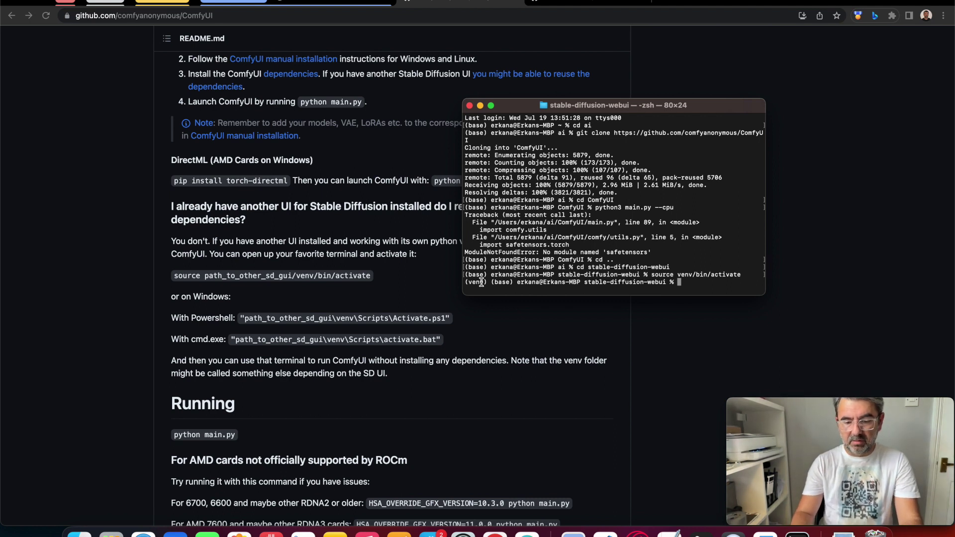
With the venv active, go up to the ai folder and into the ComfyUI folder
{"action": "type", "text": "cd .."}
{"action": "key", "text": "Return"}
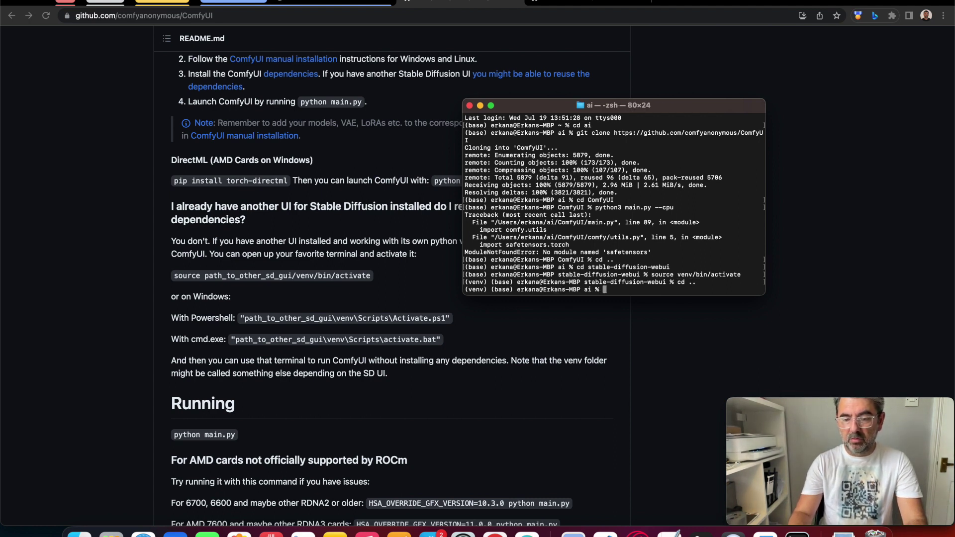
{"action": "type", "text": "cd "}
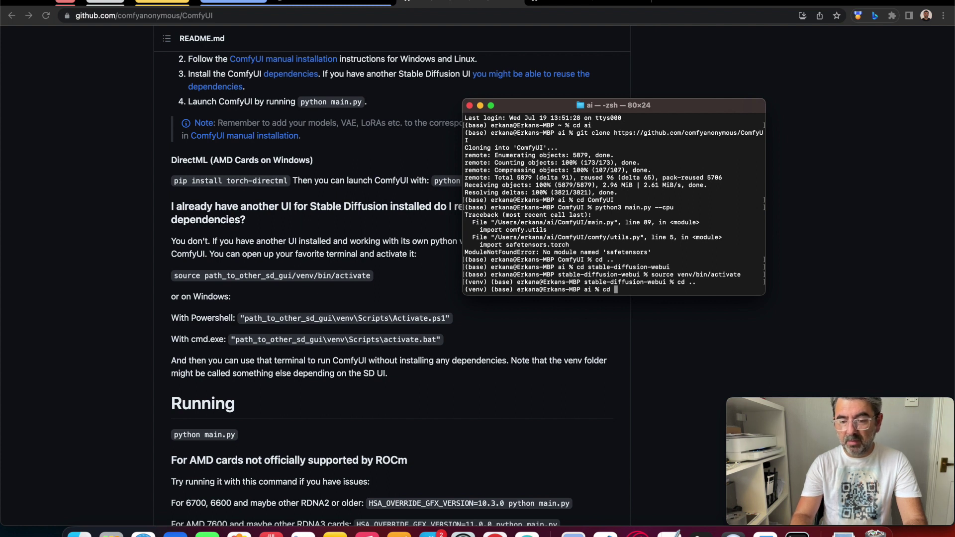
{"action": "type", "text": "Com"}
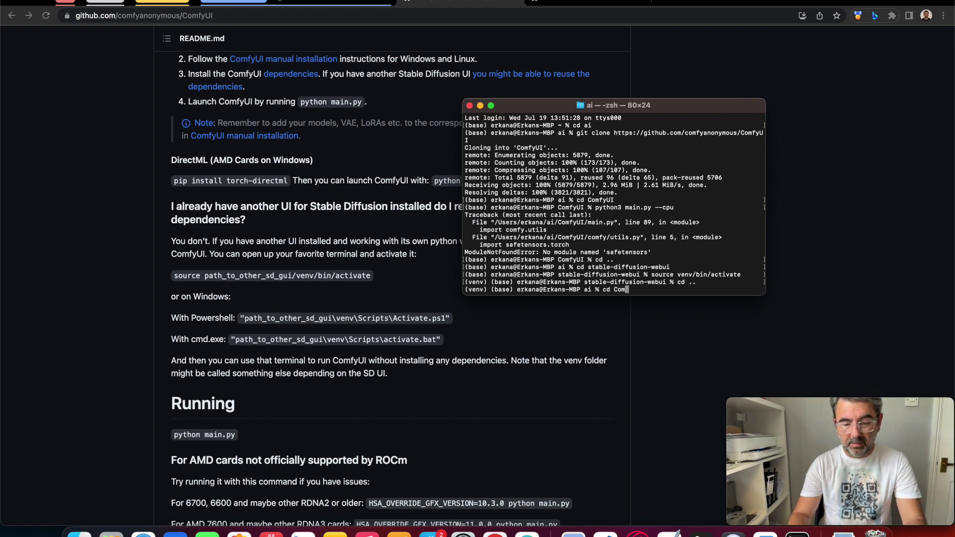
{"action": "type", "text": "fyUI"}
{"action": "key", "text": "Return"}
{"action": "key", "text": "Up"}
{"action": "key", "text": "Up"}
{"action": "key", "text": "Up"}
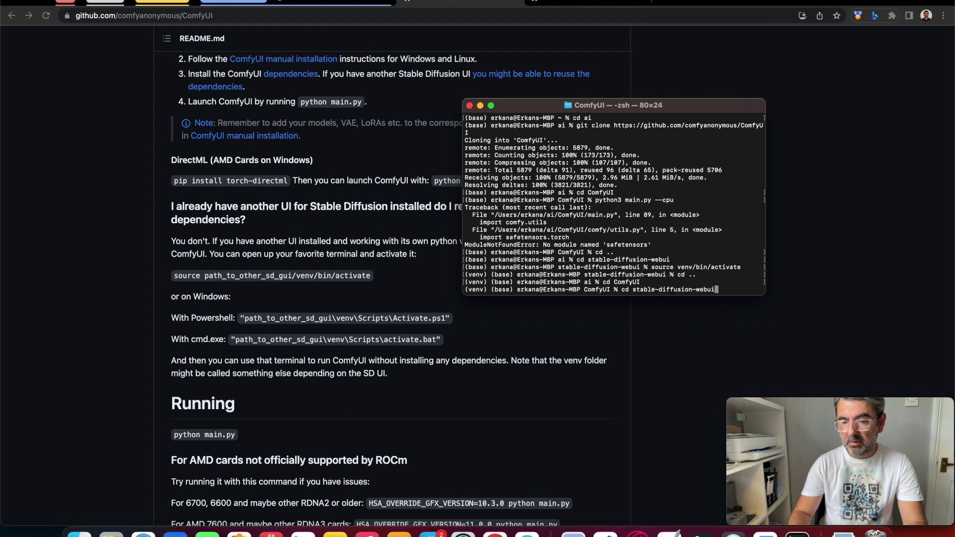
{"action": "key", "text": "Down"}
{"action": "key", "text": "Up"}
{"action": "key", "text": "Up"}
{"action": "key", "text": "Up"}
{"action": "key", "text": "Up"}
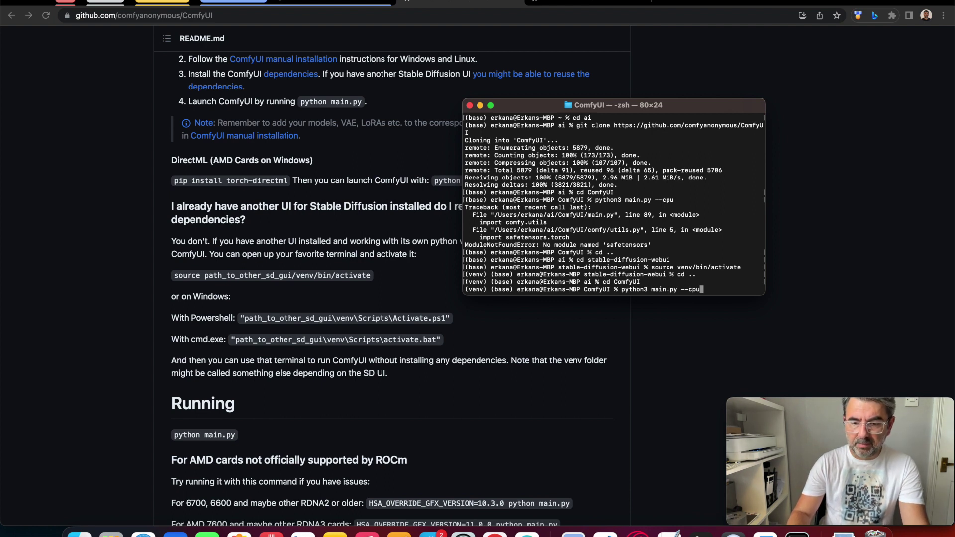
{"action": "key", "text": "Return"}
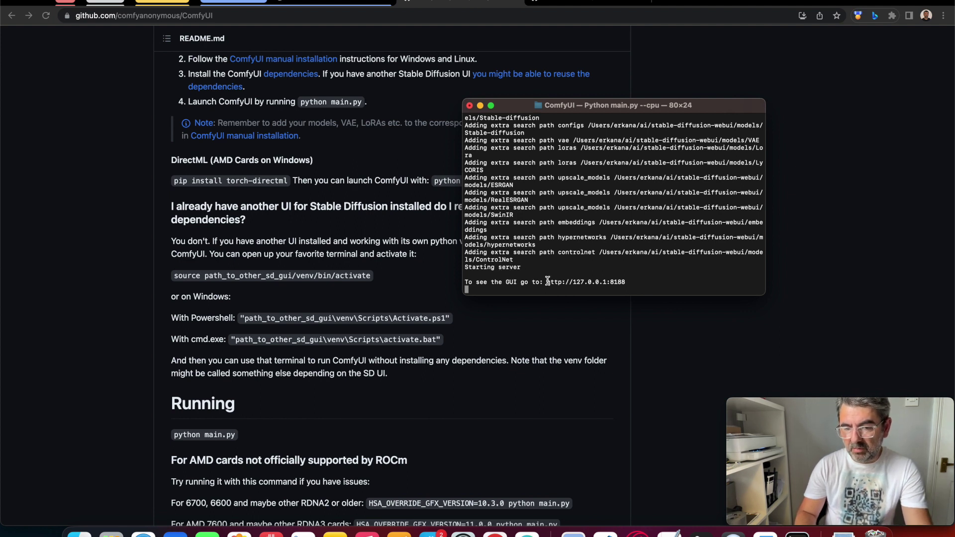
{"action": "left_click_drag", "start_coordinate": [547, 282], "coordinate": [612, 283]}
Copy the 127.0.0.1:8188 address from the Terminal and load it in Chrome
{"action": "right_click", "coordinate": [612, 284]}
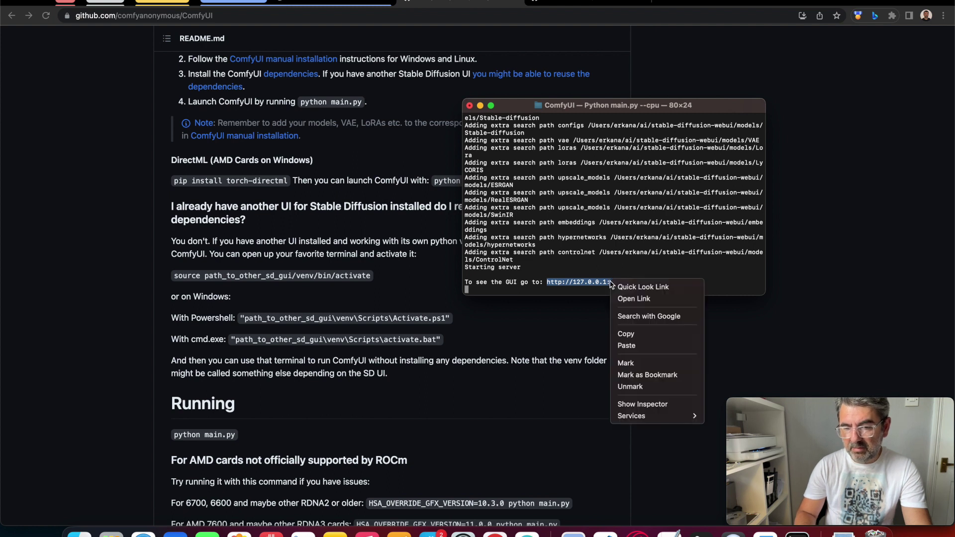
{"action": "left_click", "coordinate": [627, 334]}
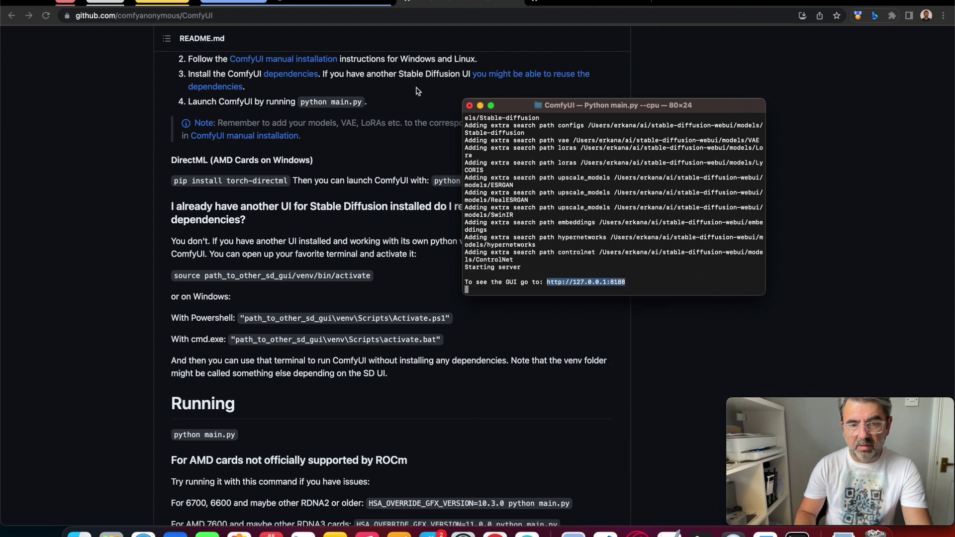
{"action": "left_click", "coordinate": [351, 14]}
{"action": "type", "text": "http://127.0.0.1:8188"}
{"action": "key", "text": "Return"}
{"action": "left_click", "coordinate": [332, 16]}
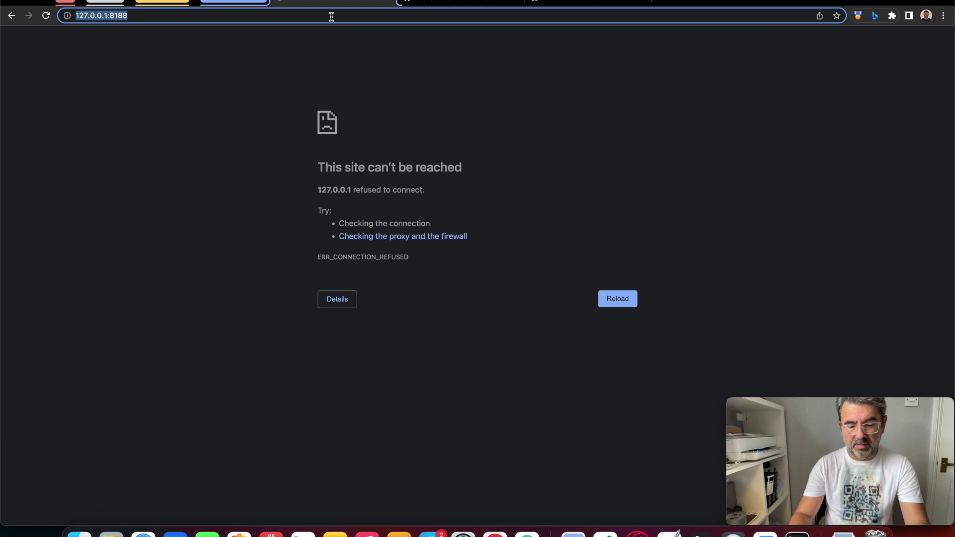
{"action": "type", "text": "http://127.0.0.1:8188"}
{"action": "key", "text": "Return"}
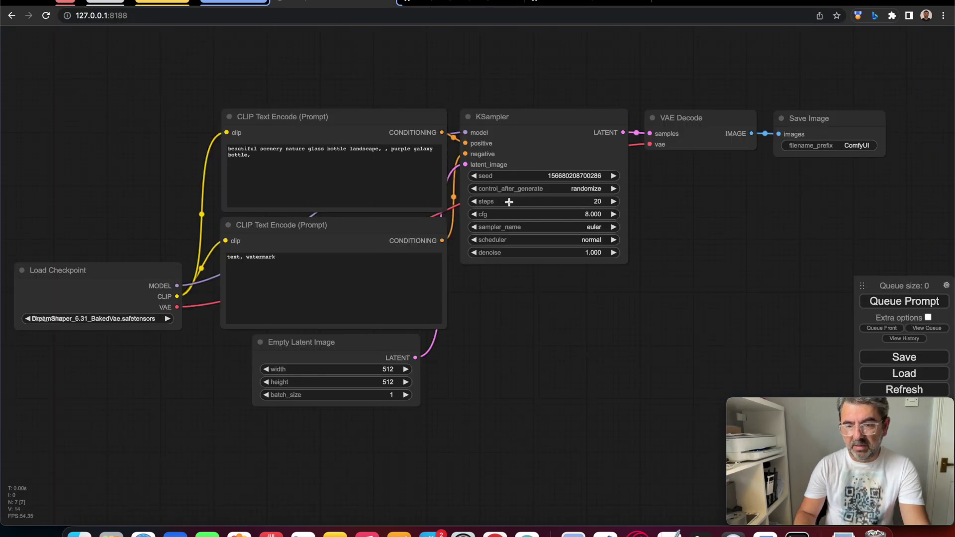
Pan the node graph and move the Save Image node below the KSampler
{"action": "left_click_drag", "start_coordinate": [553, 330], "coordinate": [571, 333]}
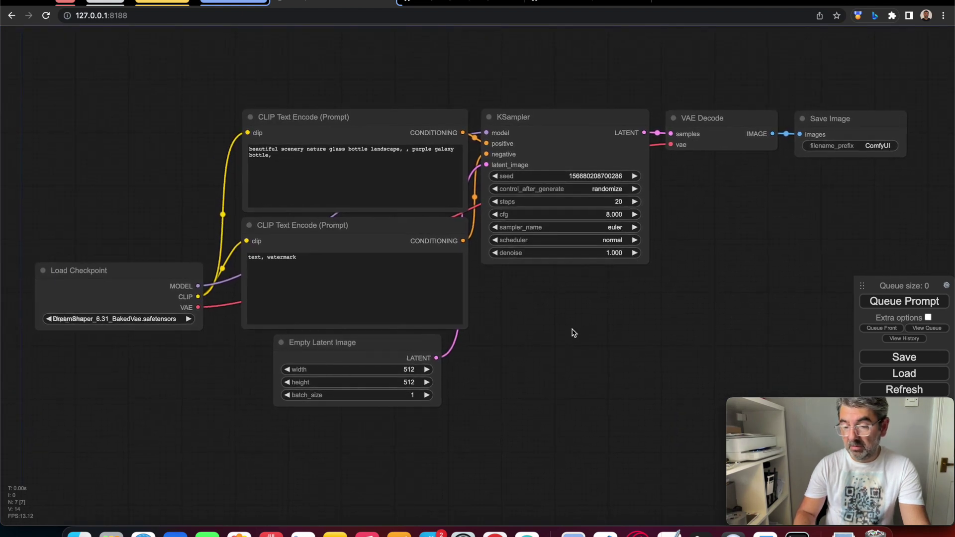
{"action": "left_click", "coordinate": [826, 119]}
{"action": "left_click_drag", "start_coordinate": [826, 120], "coordinate": [538, 292]}
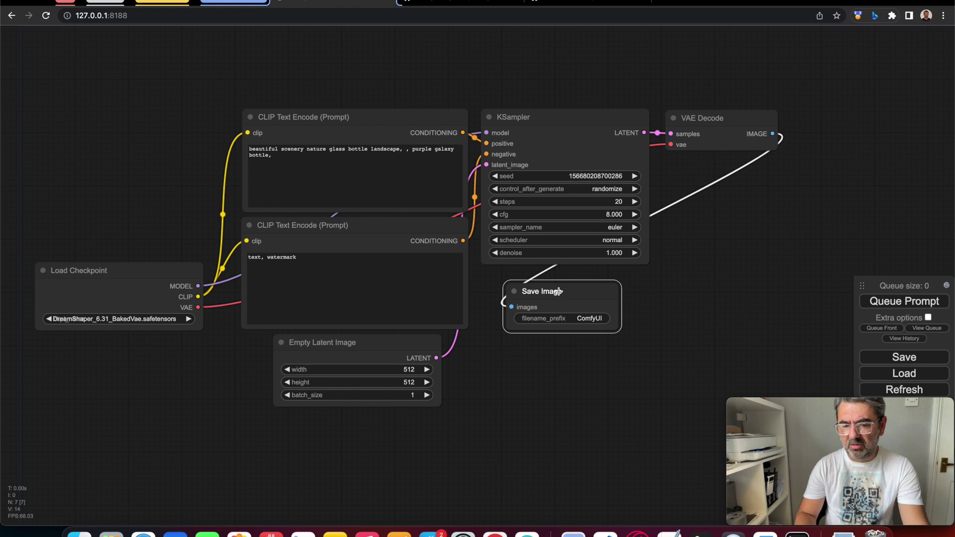
Move the Save Image node under VAE Decode, then remove it
{"action": "left_click_drag", "start_coordinate": [560, 292], "coordinate": [730, 191]}
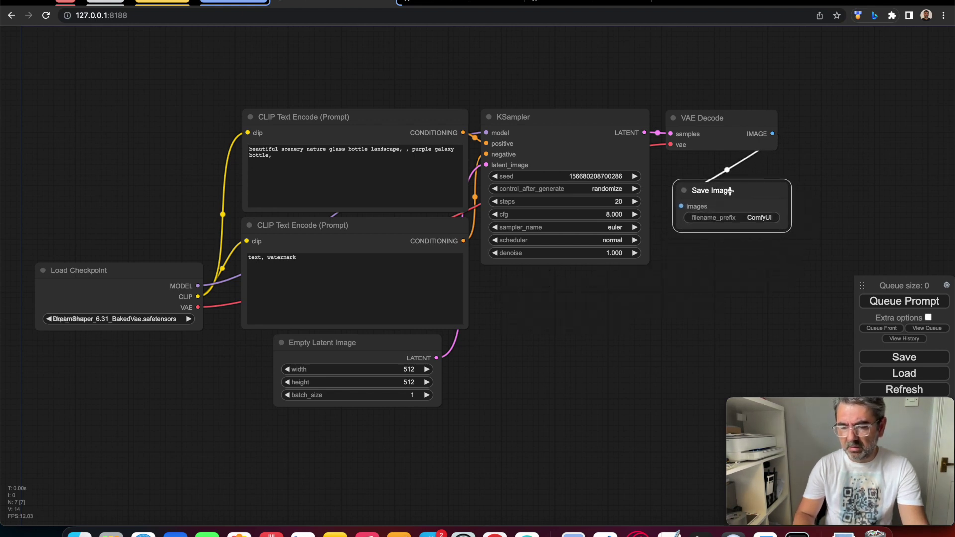
{"action": "right_click", "coordinate": [730, 191]}
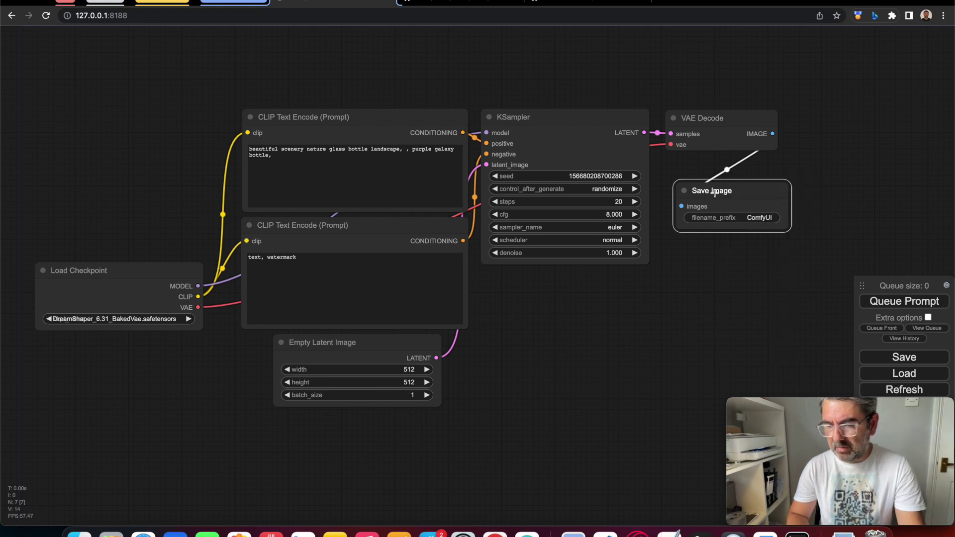
{"action": "right_click", "coordinate": [724, 191]}
{"action": "left_click", "coordinate": [741, 360]}
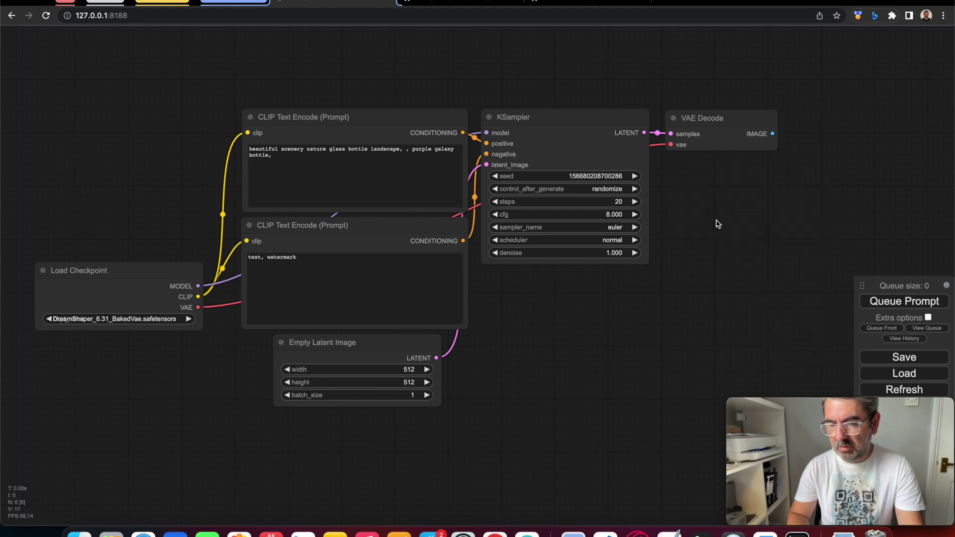
Add a Preview Image node via a 'pre' search and wire VAE Decode's IMAGE output into it
{"action": "double_click", "coordinate": [717, 208]}
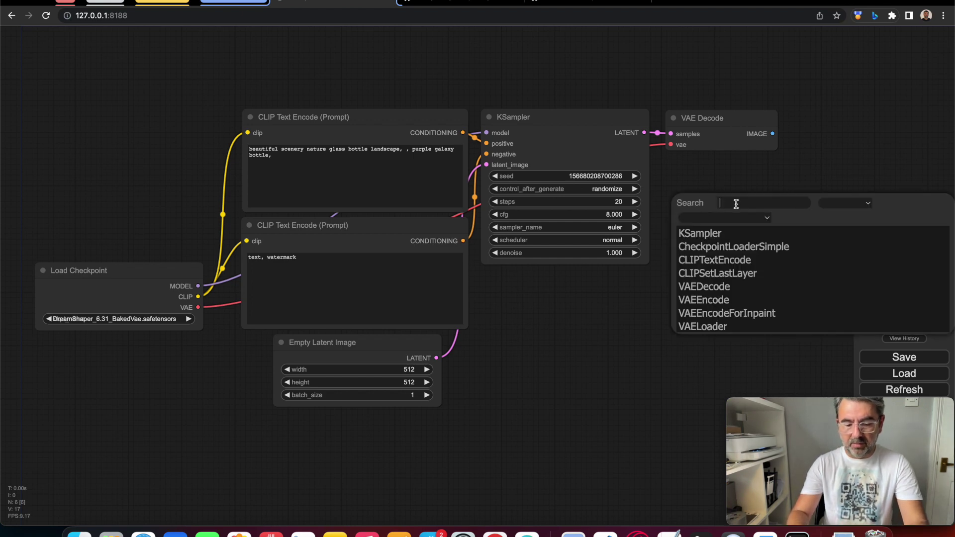
{"action": "type", "text": "pre"}
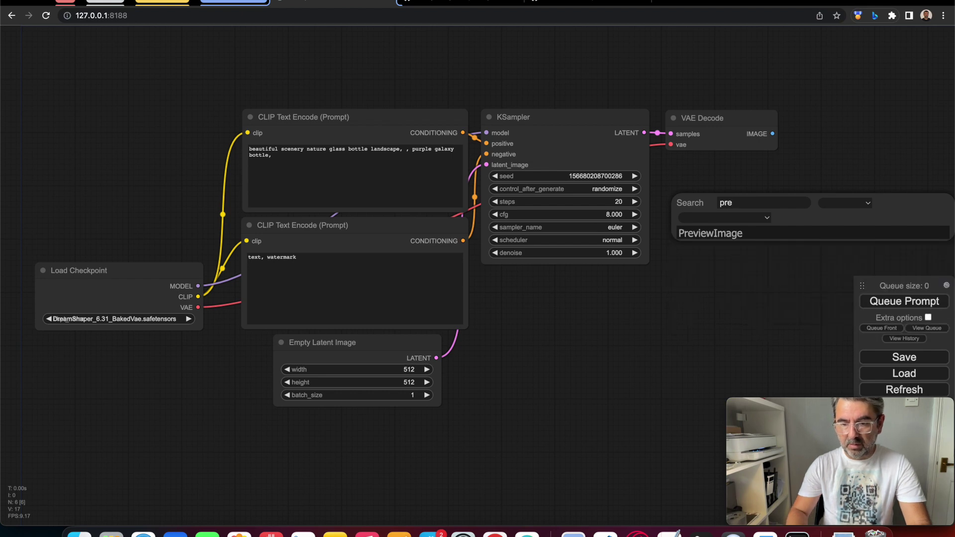
{"action": "left_click", "coordinate": [711, 232]}
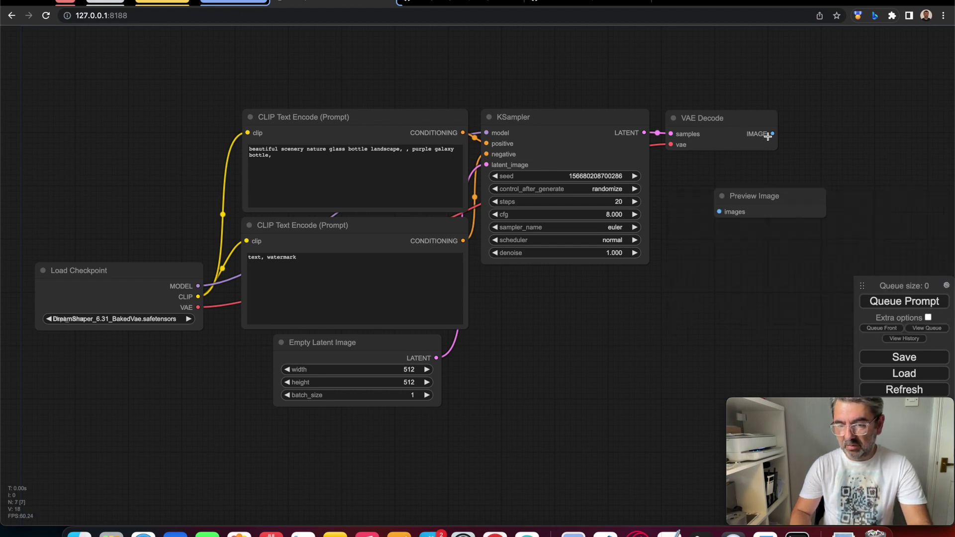
{"action": "left_click_drag", "start_coordinate": [773, 134], "coordinate": [533, 291]}
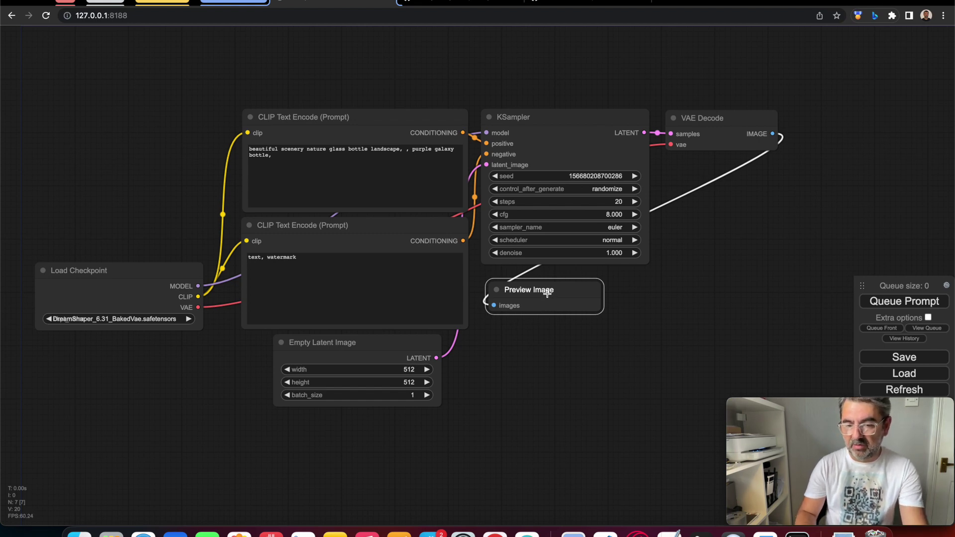
{"action": "left_click_drag", "start_coordinate": [548, 294], "coordinate": [555, 291]}
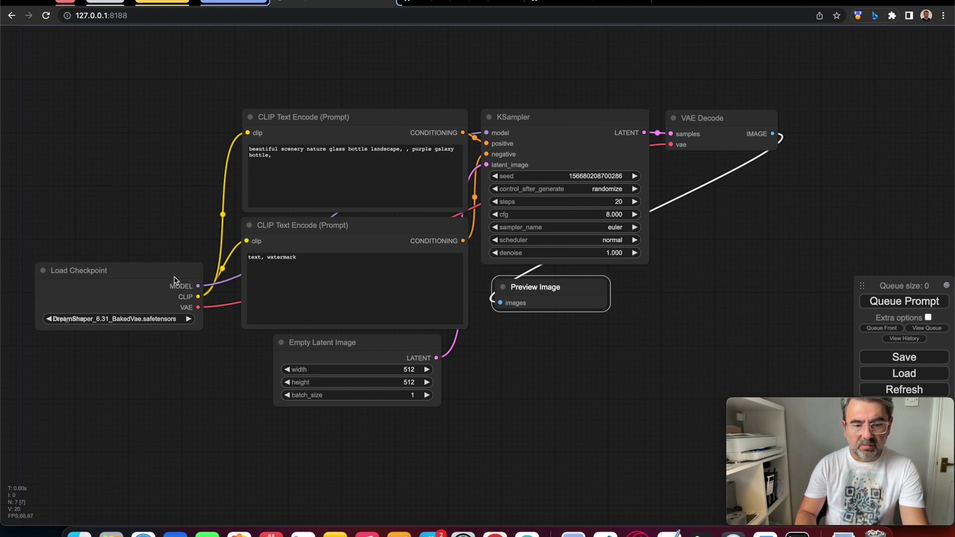
{"action": "left_click", "coordinate": [101, 321]}
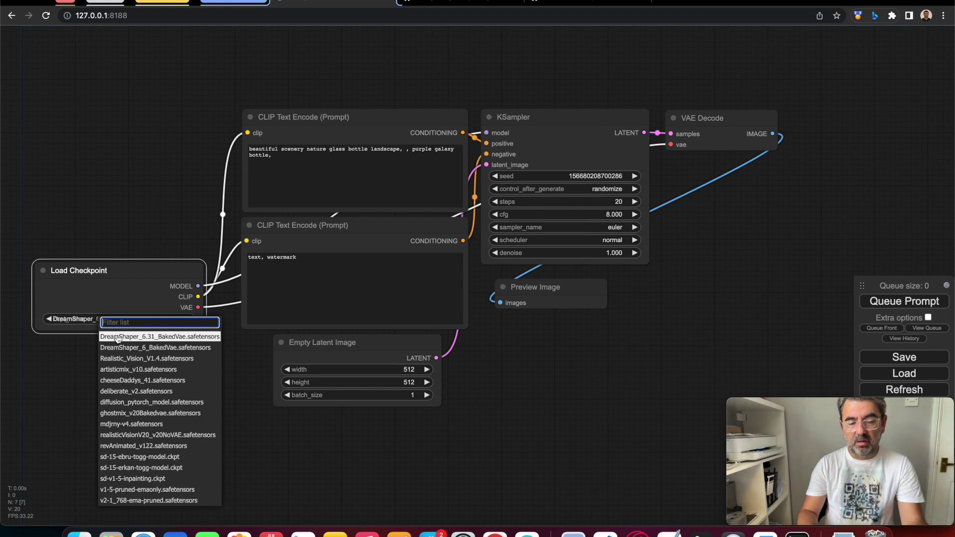
{"action": "left_click", "coordinate": [118, 337]}
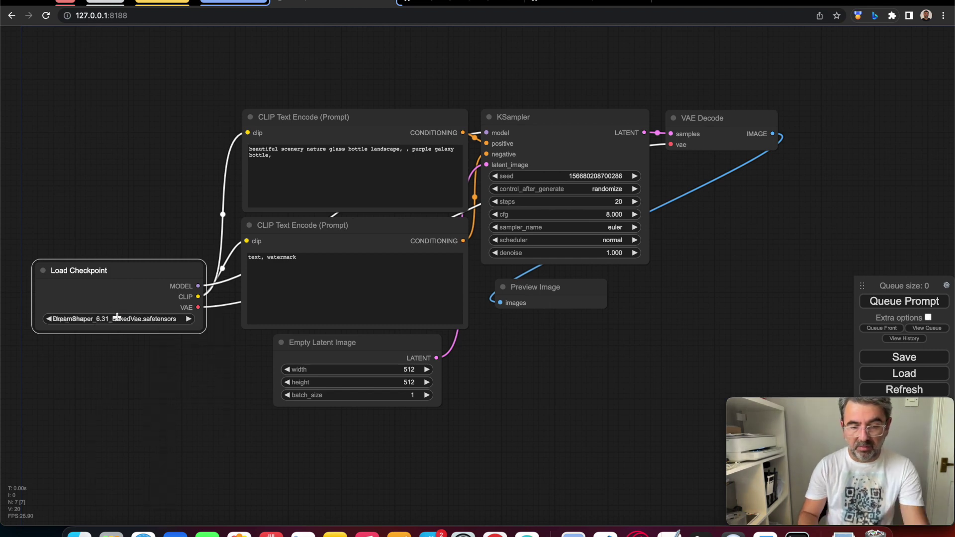
{"action": "left_click", "coordinate": [116, 320]}
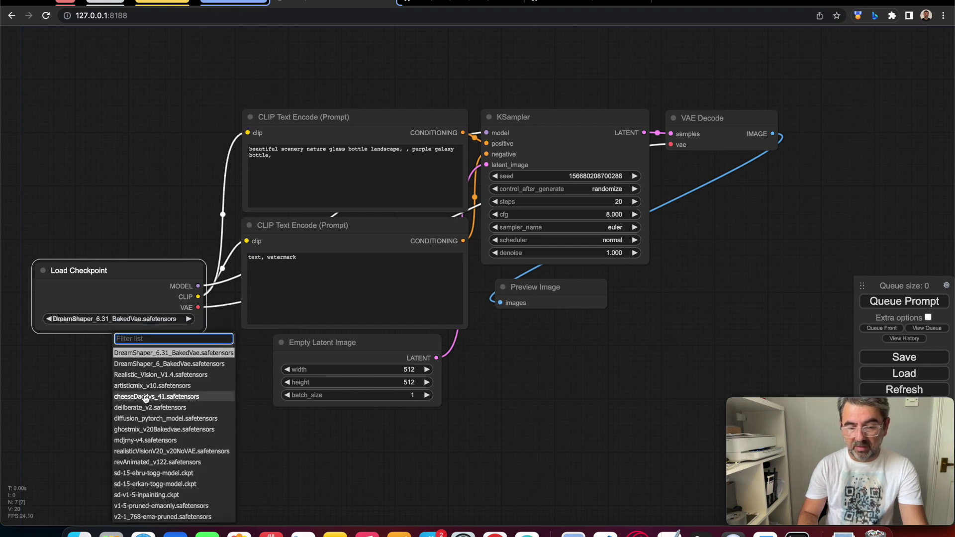
{"action": "left_click", "coordinate": [148, 351]}
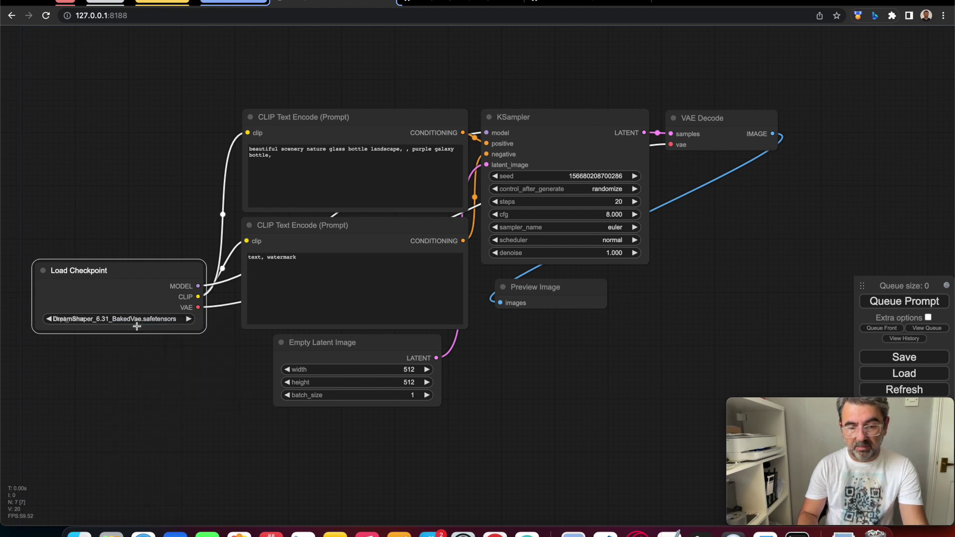
{"action": "left_click", "coordinate": [350, 293]}
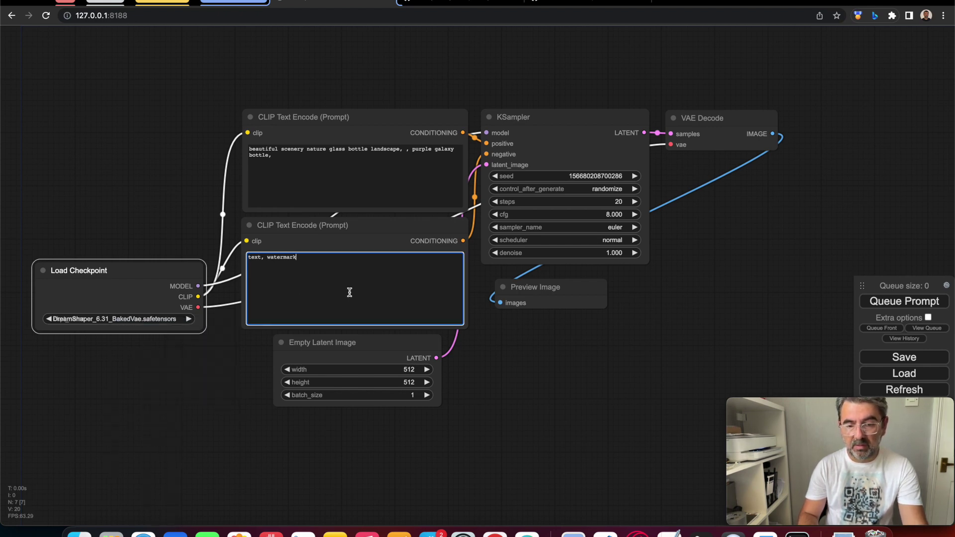
Queue the prompt and bring the Terminal server log forward to watch sampling
{"action": "left_click", "coordinate": [887, 304]}
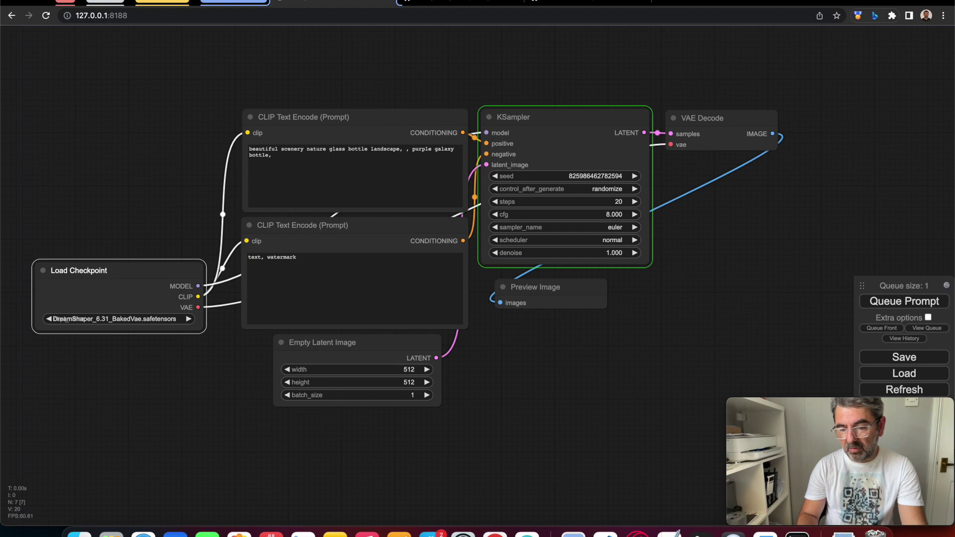
{"action": "left_click", "coordinate": [796, 534]}
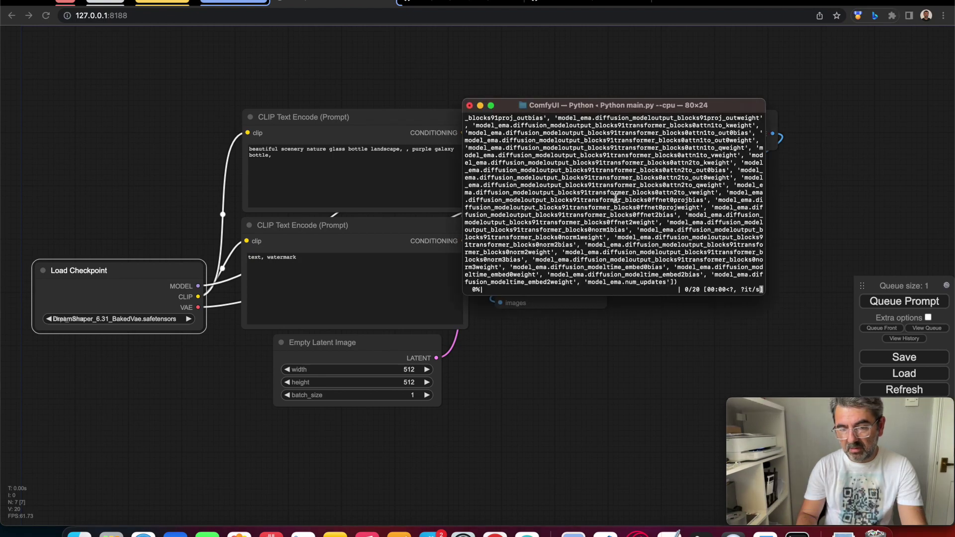
Keep the Terminal log beside the node graph while sampling finishes and the galaxy bottle appears
{"action": "left_click_drag", "start_coordinate": [629, 109], "coordinate": [636, 285]}
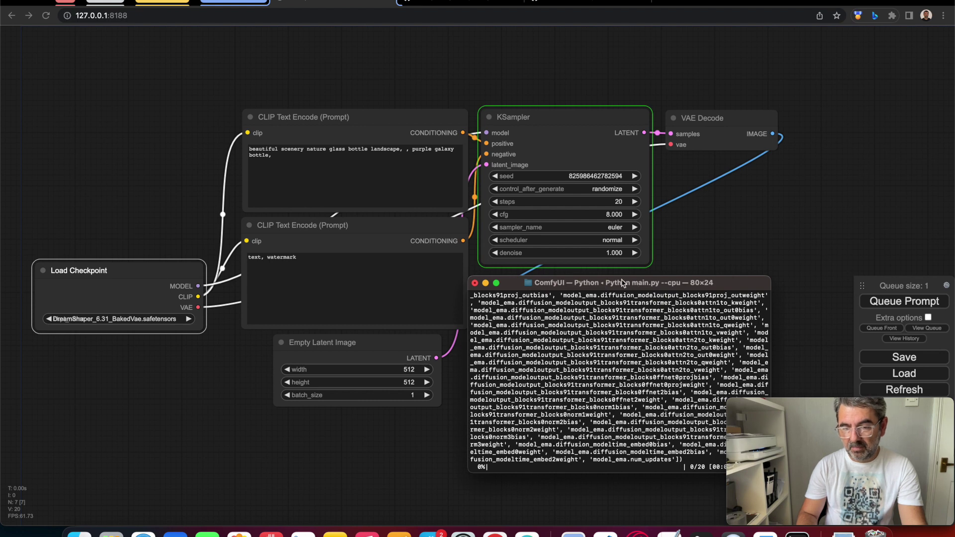
{"action": "left_click_drag", "start_coordinate": [622, 282], "coordinate": [527, 277]}
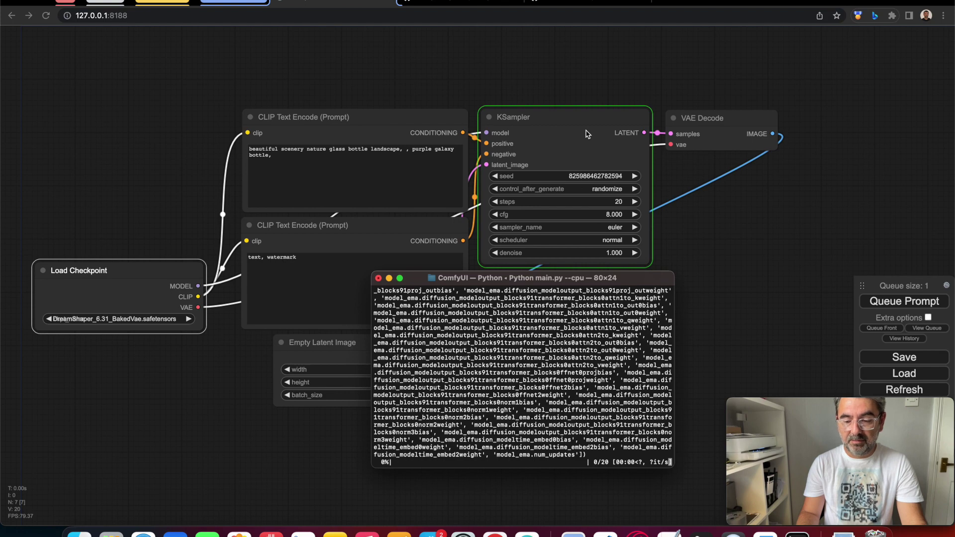
{"action": "left_click", "coordinate": [587, 133]}
{"action": "key", "text": "super+Tab"}
{"action": "left_click_drag", "start_coordinate": [523, 278], "coordinate": [316, 307]}
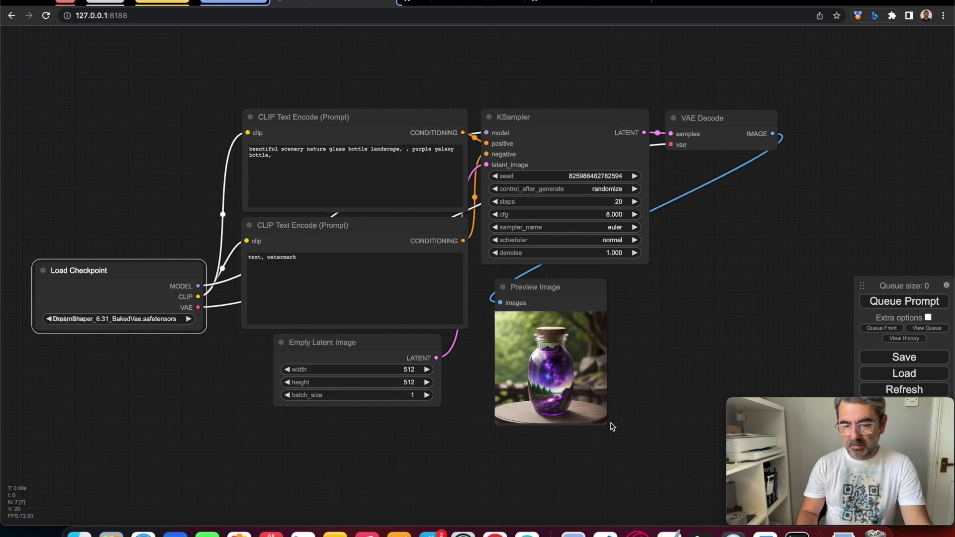
Enlarge the Preview Image node to about 358 pixels so the bottle render shows bigger
{"action": "left_click_drag", "start_coordinate": [607, 426], "coordinate": [675, 489]}
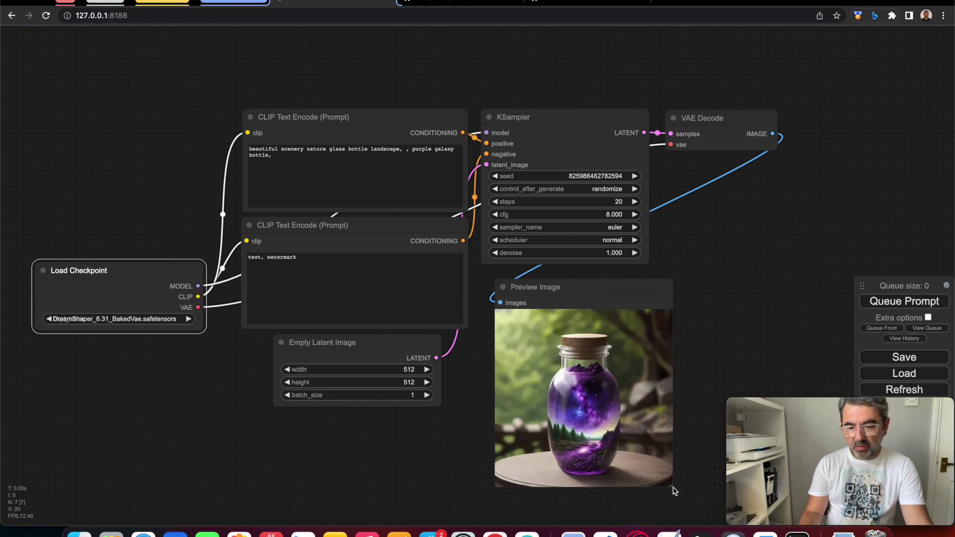